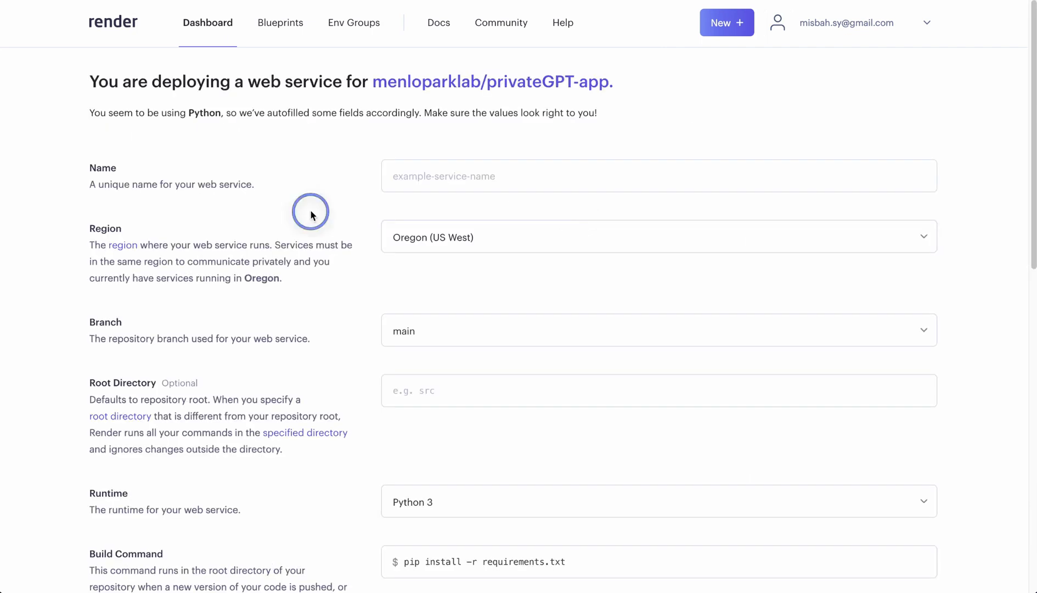
- Name the new web service privateGPT
scroll(310, 209, down, 1)
click(430, 140)
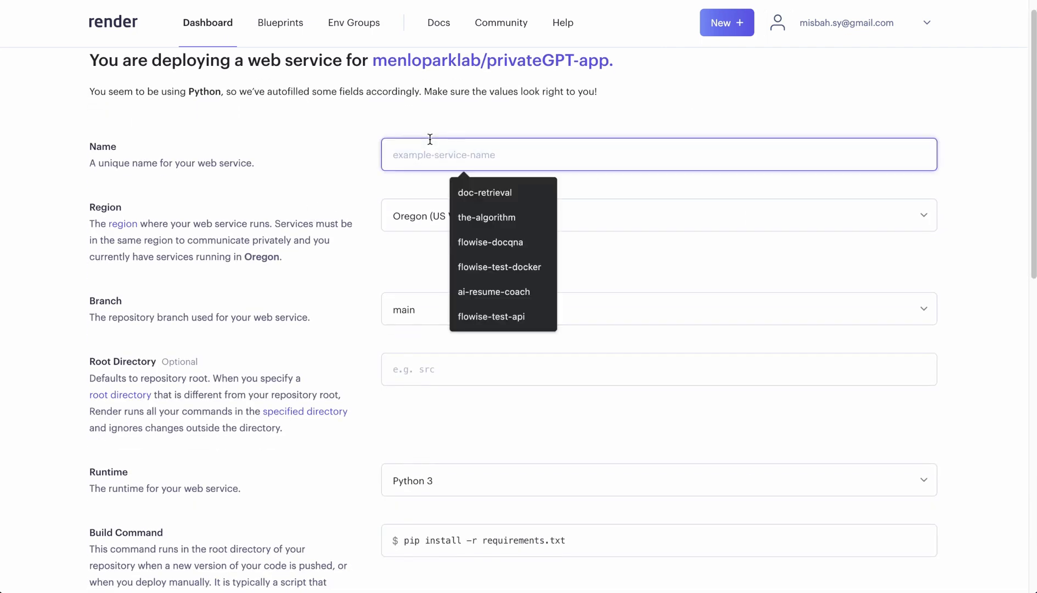
text(privateGPT)
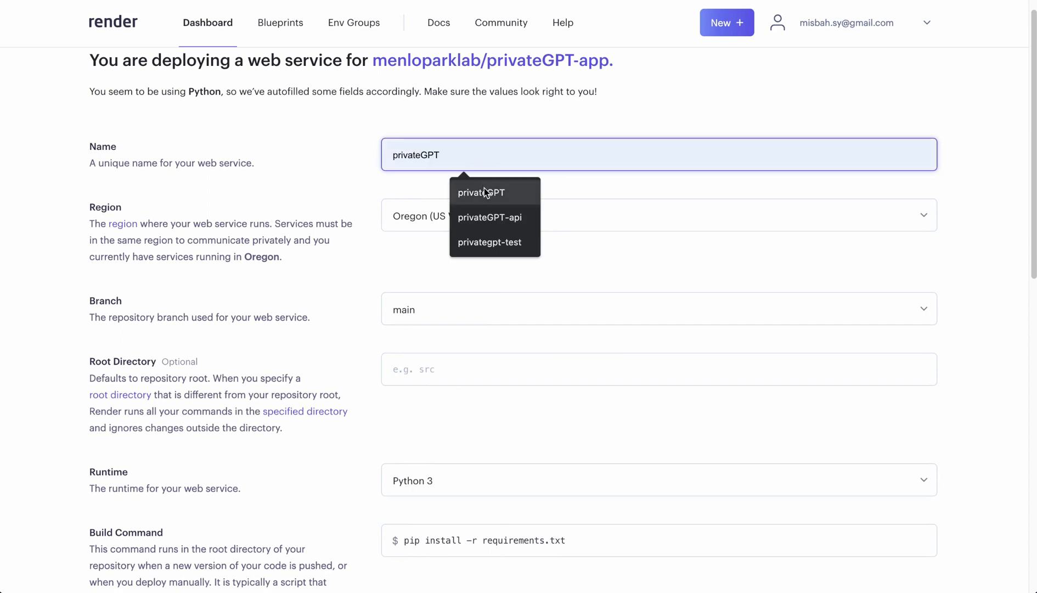
click(484, 189)
- Switch to the privateGPT-app GitHub repository and copy the gunicorn command for running the FastAPI backend from the README
scroll(386, 241, down, 3)
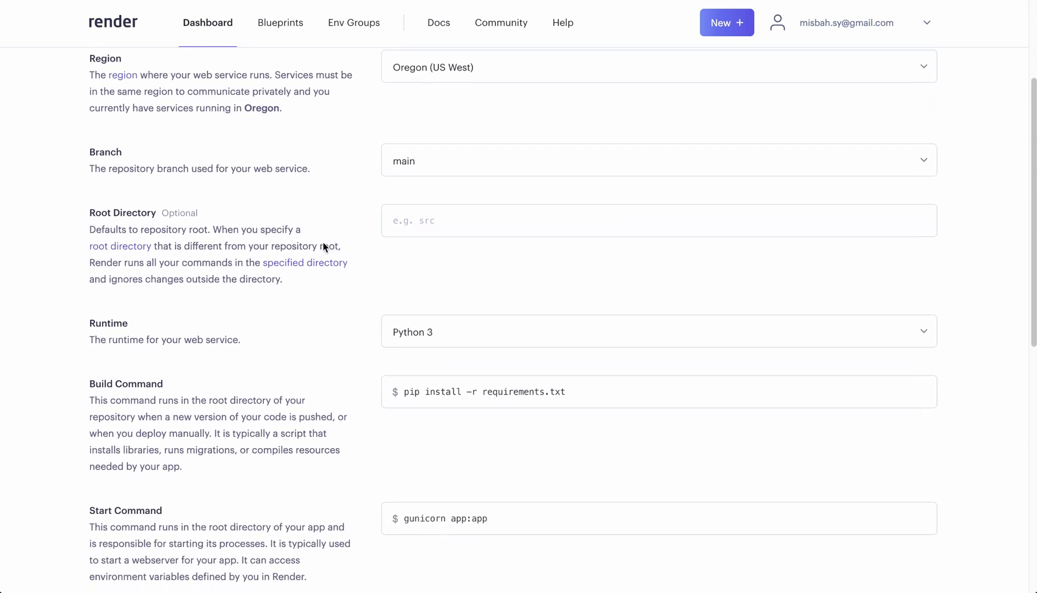
scroll(376, 173, down, 2)
scroll(376, 173, down, 3)
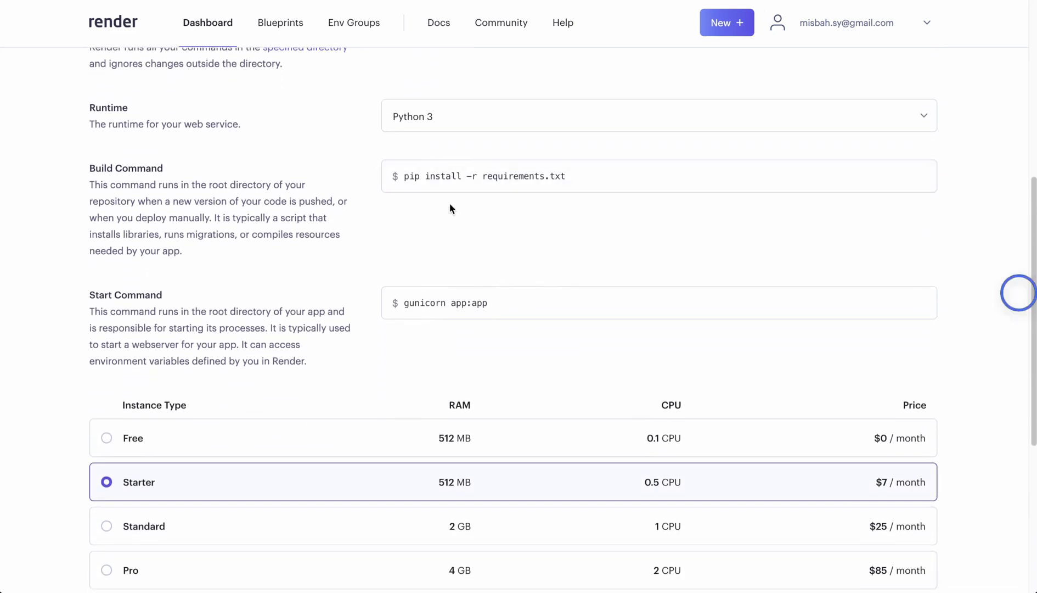
scroll(532, 227, down, 1)
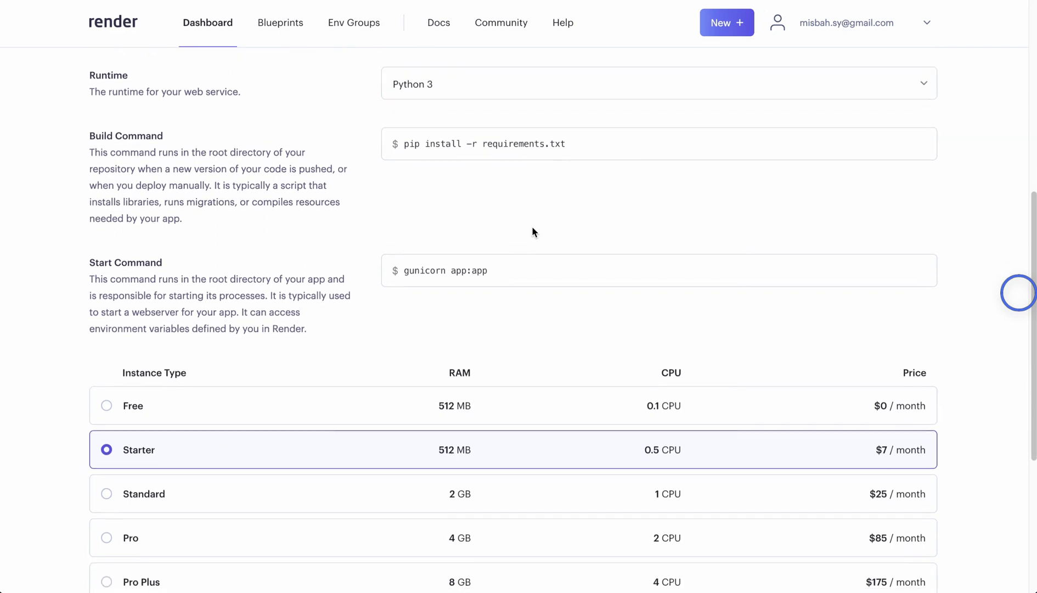
click(509, 265)
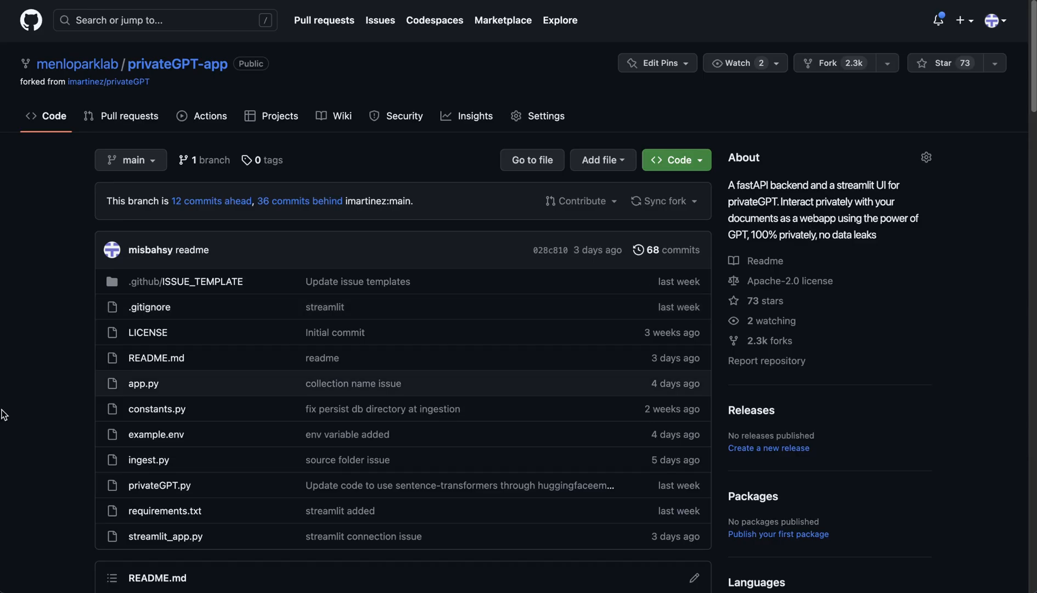
scroll(51, 411, down, 15)
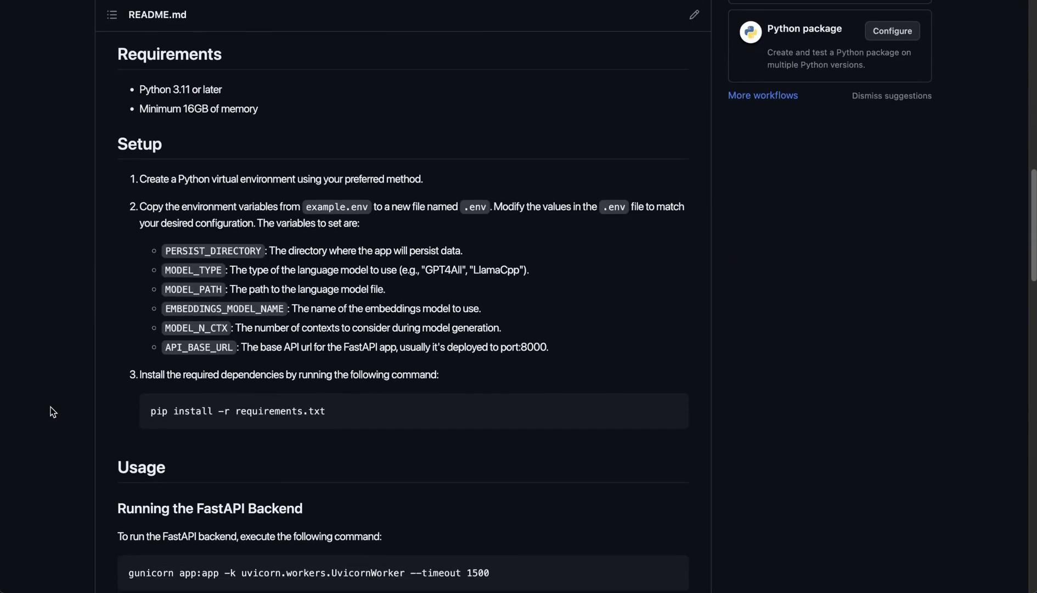
scroll(51, 406, down, 7)
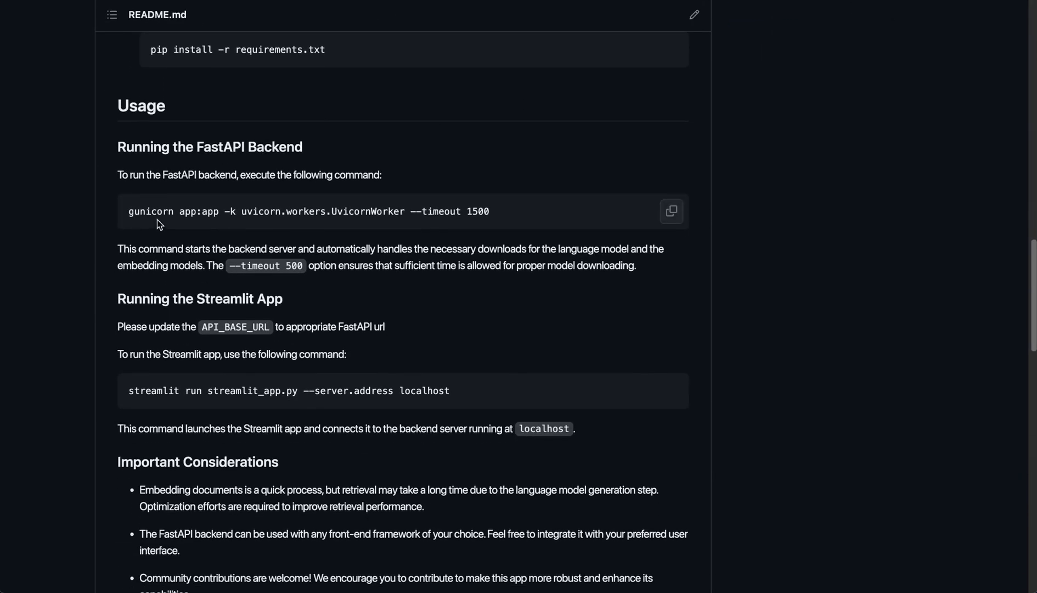
drag(128, 212, 484, 213)
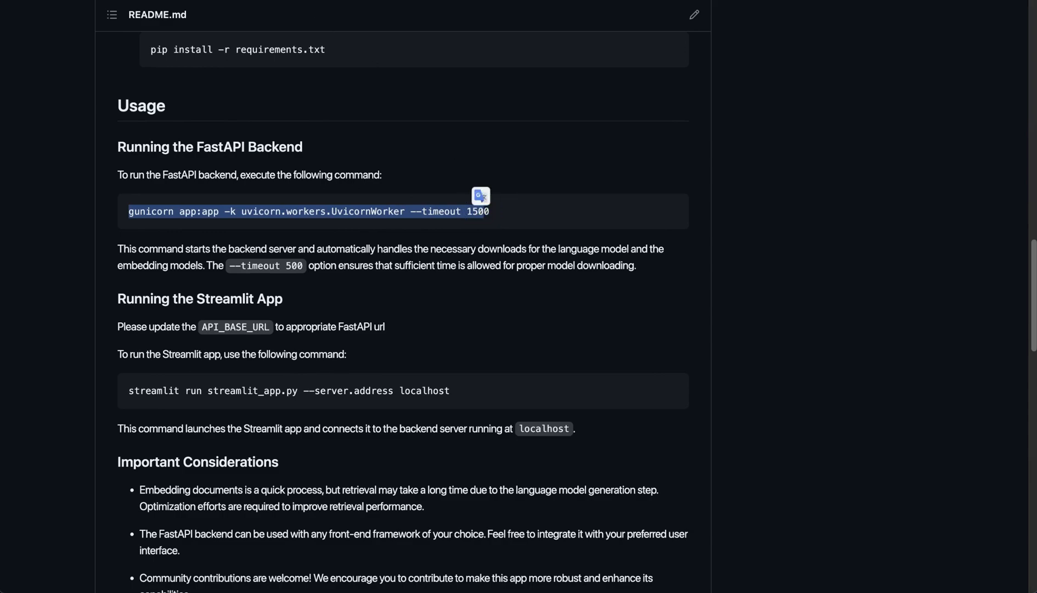
key(ctrl+Tab)
- Replace the web service's start command with "gunicorn app:app -k uvicorn.workers.UvicornWorker --timeout 1500"
click(488, 265)
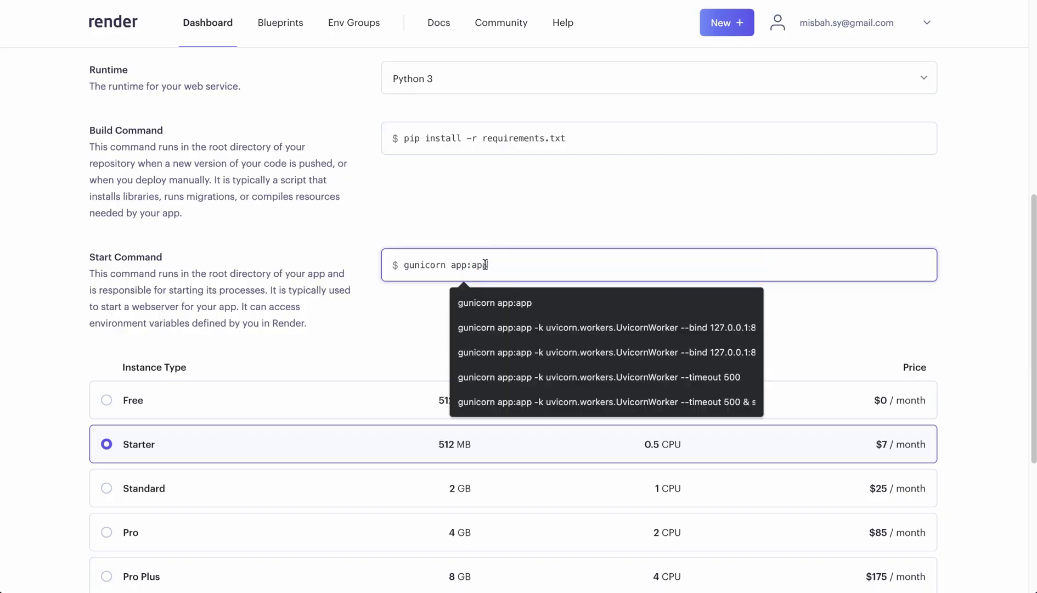
drag(488, 265, 403, 266)
key(ctrl+v)
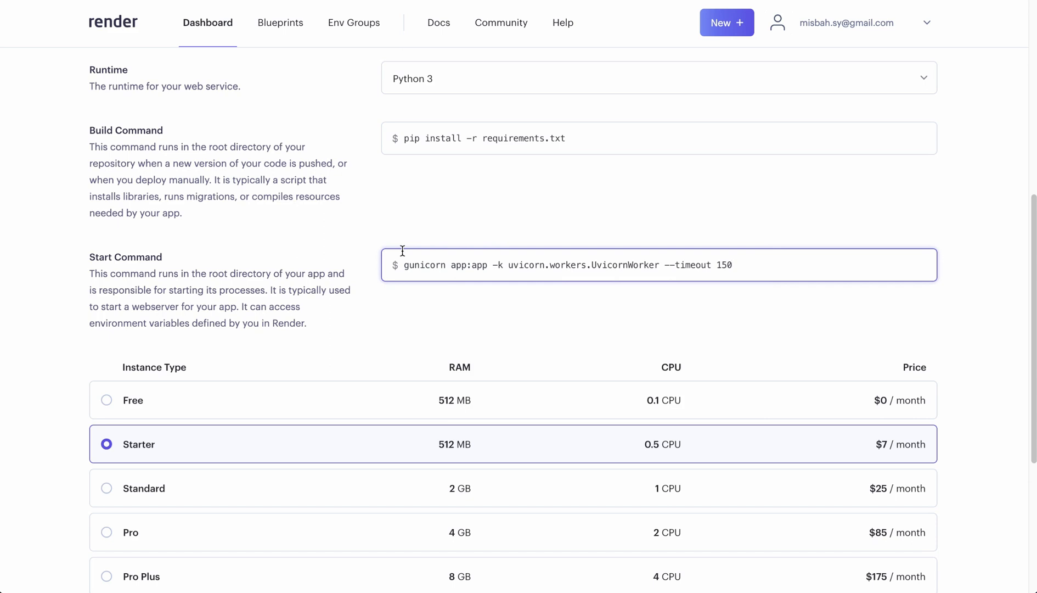
text(0)
key(BackSpace)
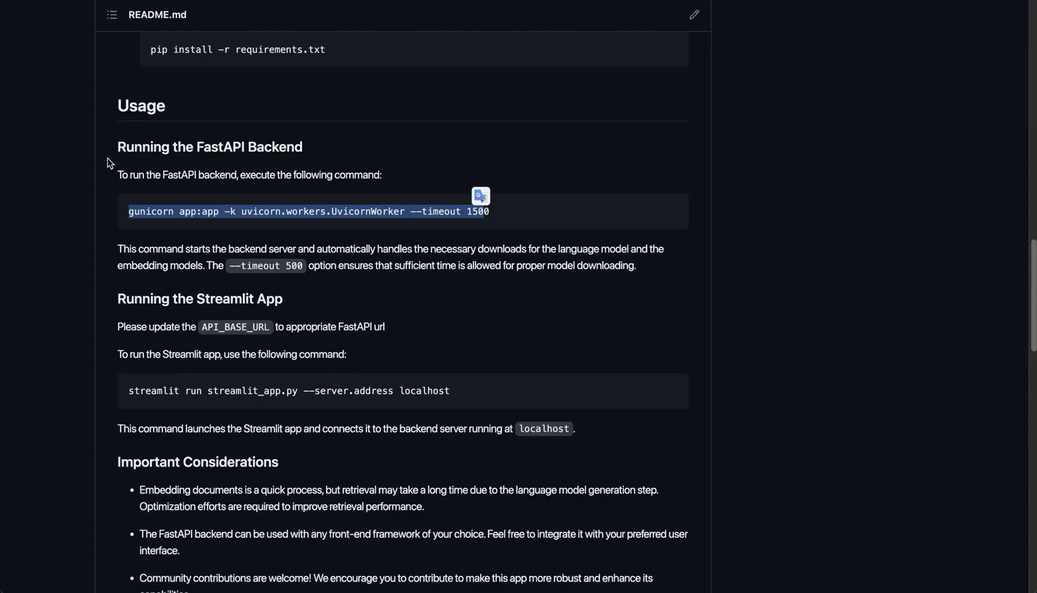
- Review the gunicorn command for running the FastAPI backend in the GitHub README's Usage section
scroll(104, 231, up, 1)
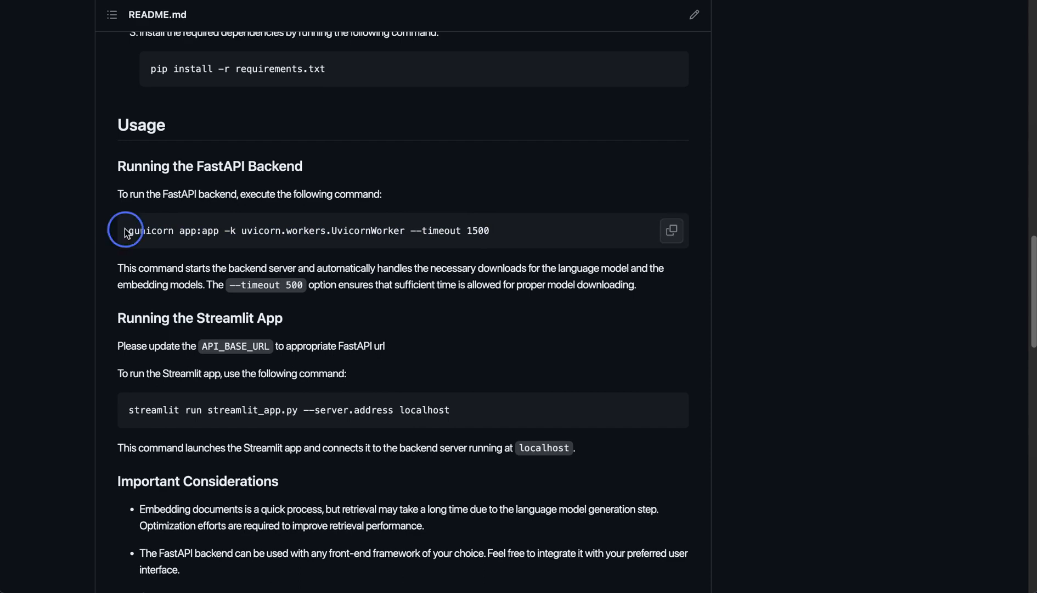
drag(125, 230, 498, 237)
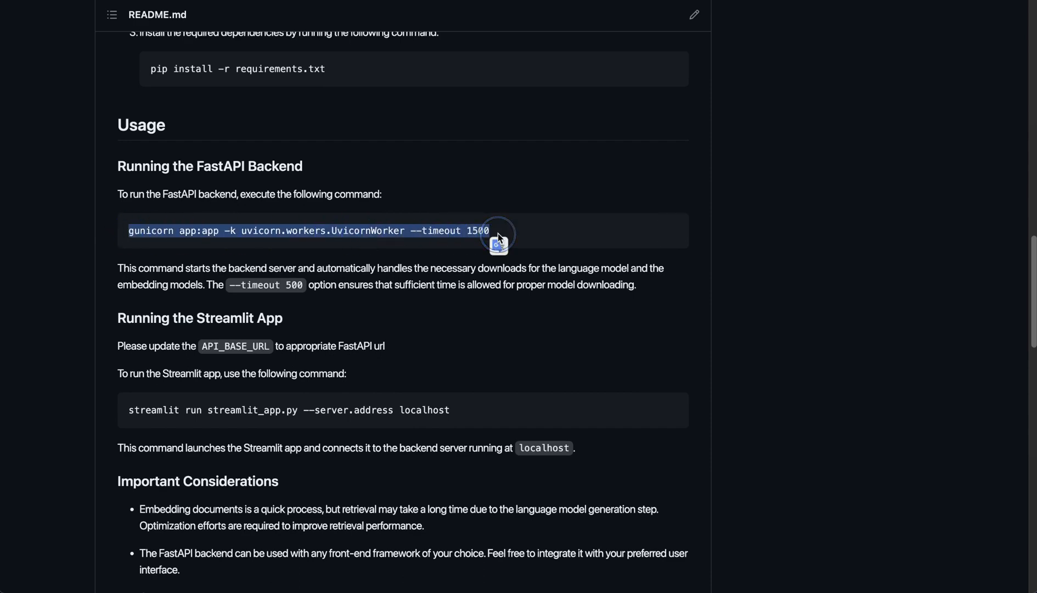
click(379, 230)
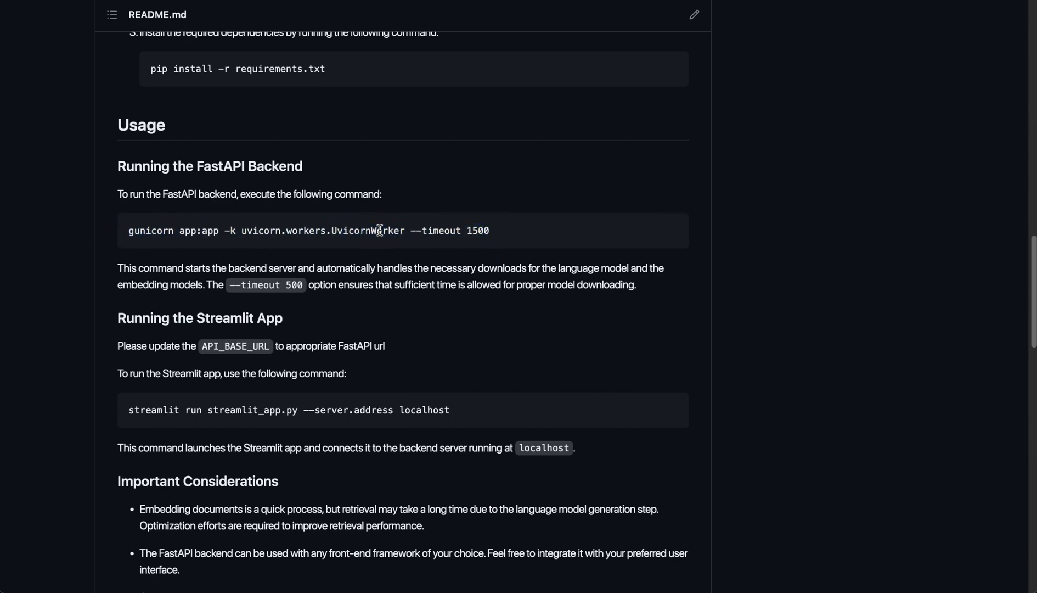
- Open app.py in the repository and examine its startup code and the /embed and /retrieve routes
scroll(380, 230, up, 10)
scroll(329, 220, up, 5)
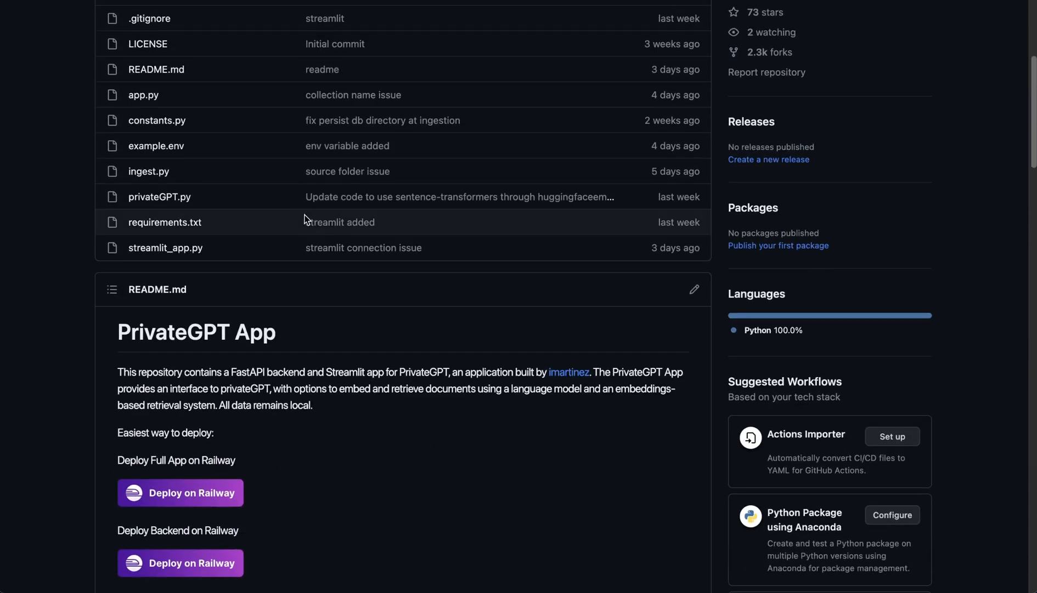
click(144, 96)
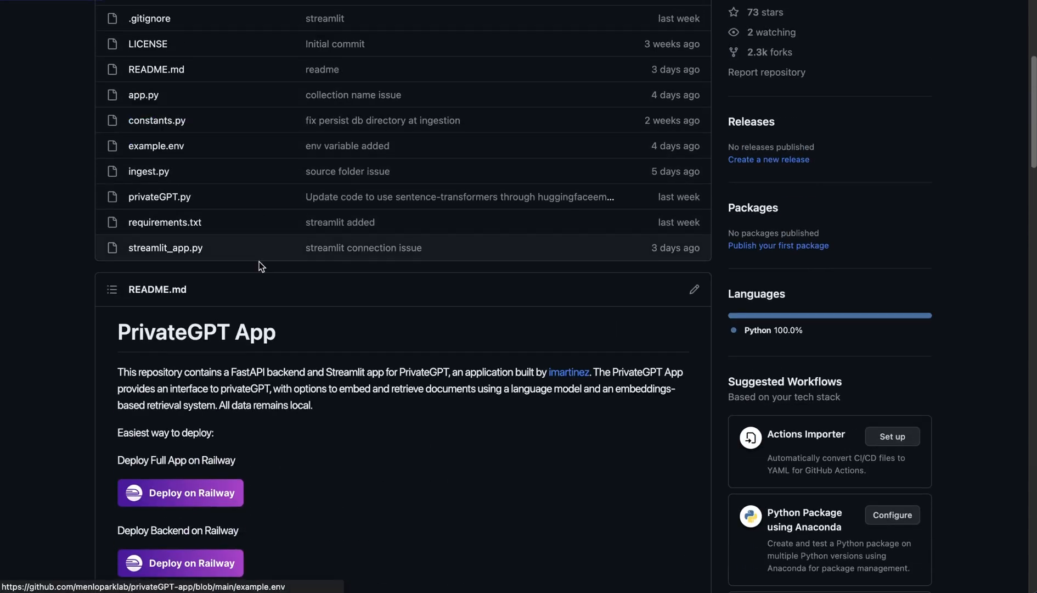
scroll(282, 291, down, 12)
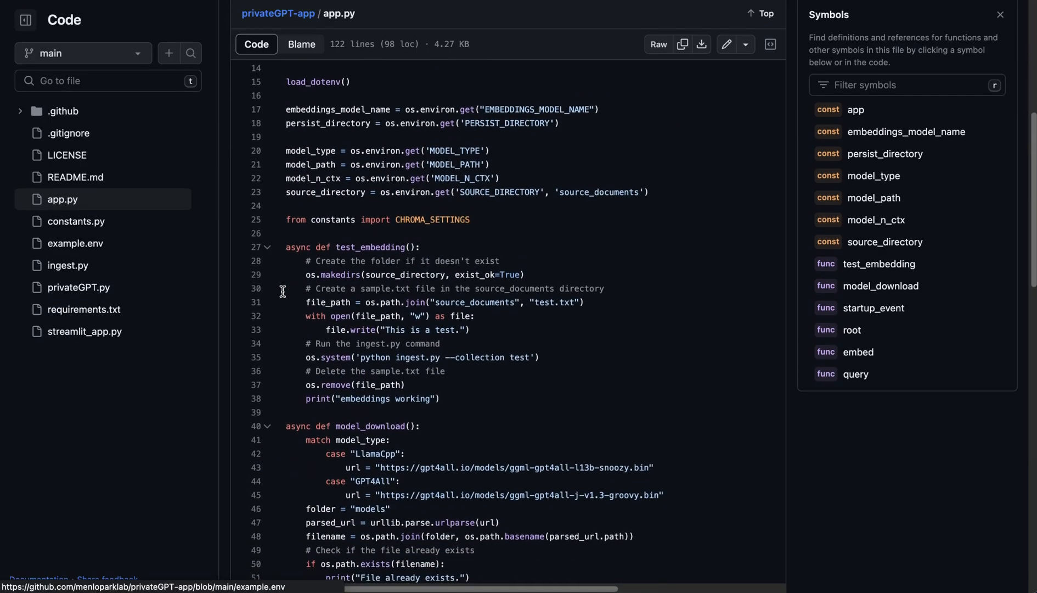
scroll(283, 290, down, 8)
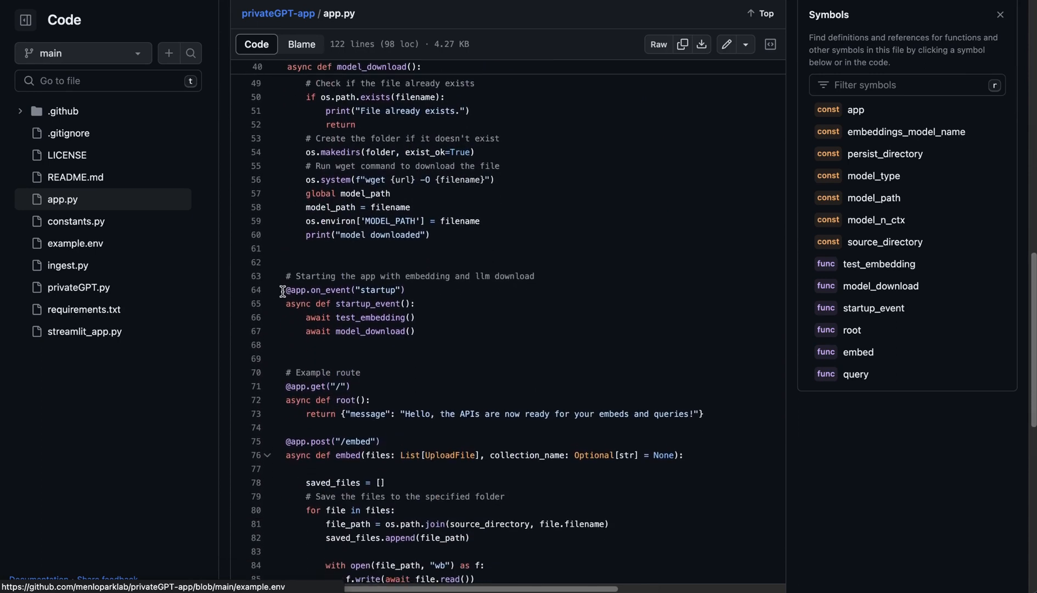
scroll(283, 291, down, 7)
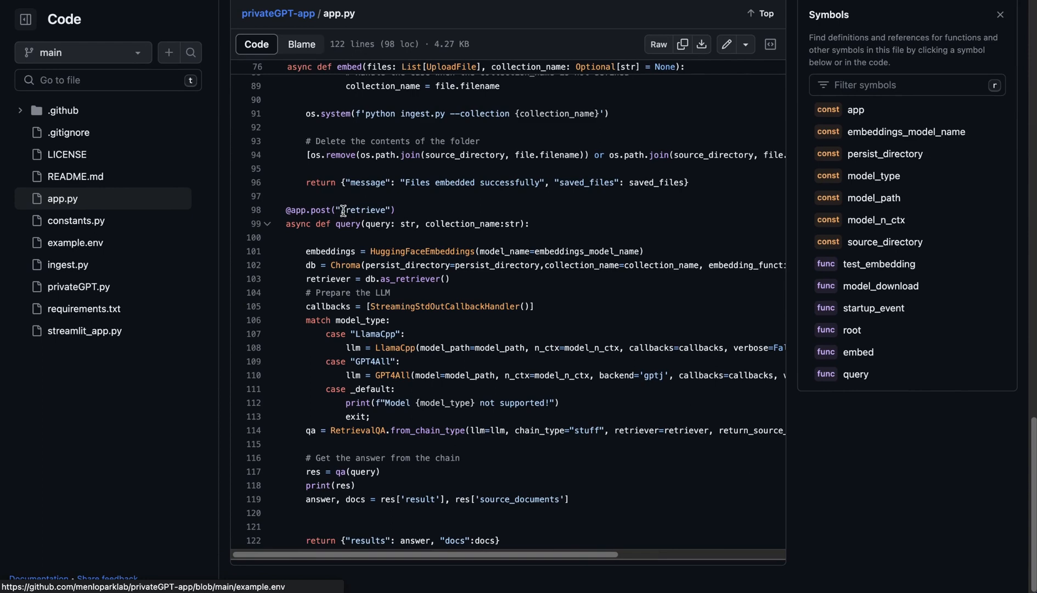
drag(340, 210, 386, 209)
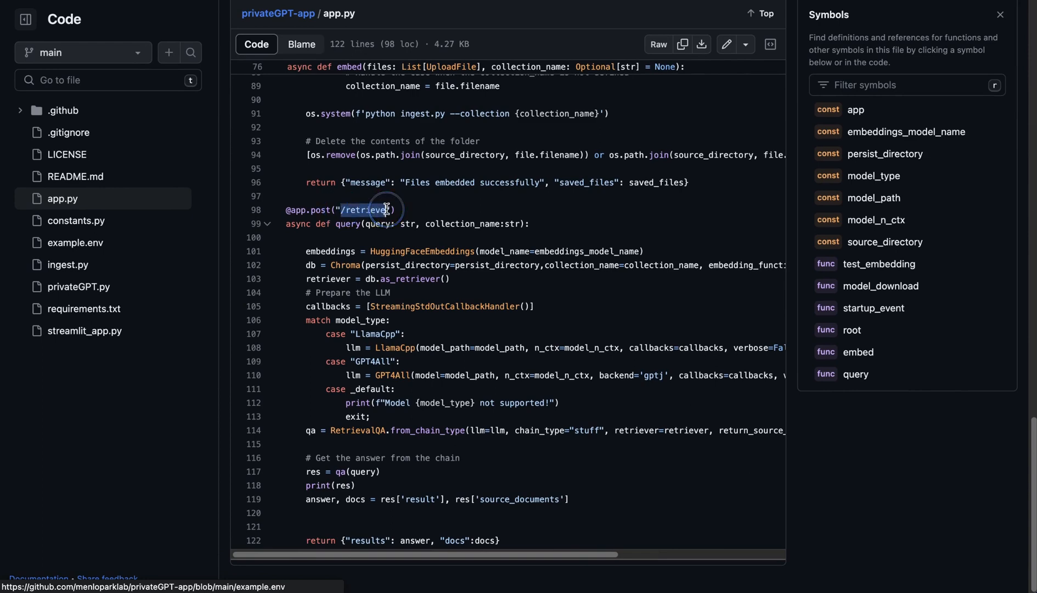
scroll(408, 232, up, 7)
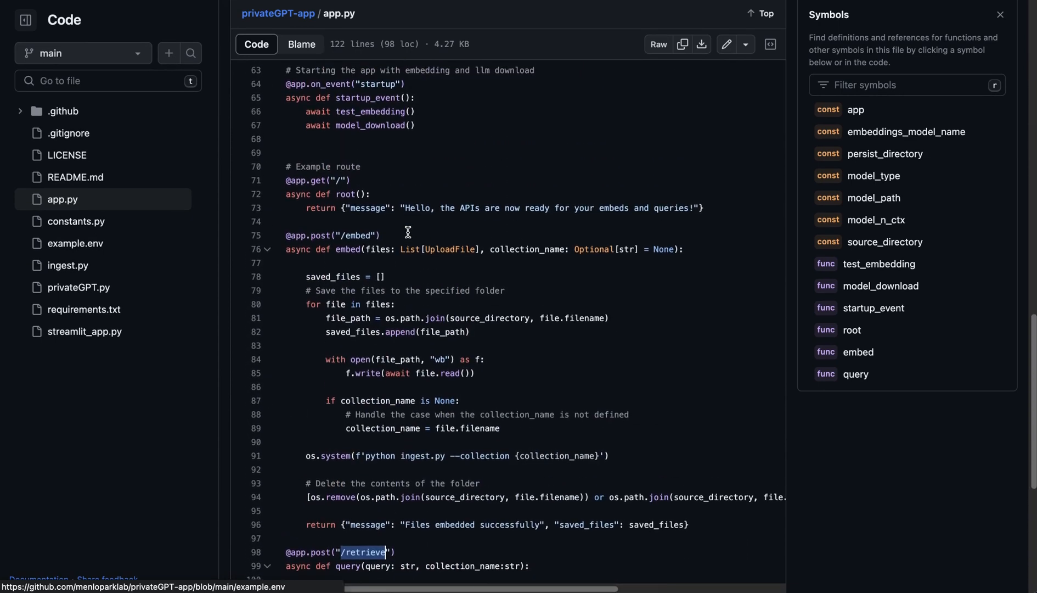
click(341, 255)
drag(340, 256, 377, 255)
scroll(351, 220, down, 3)
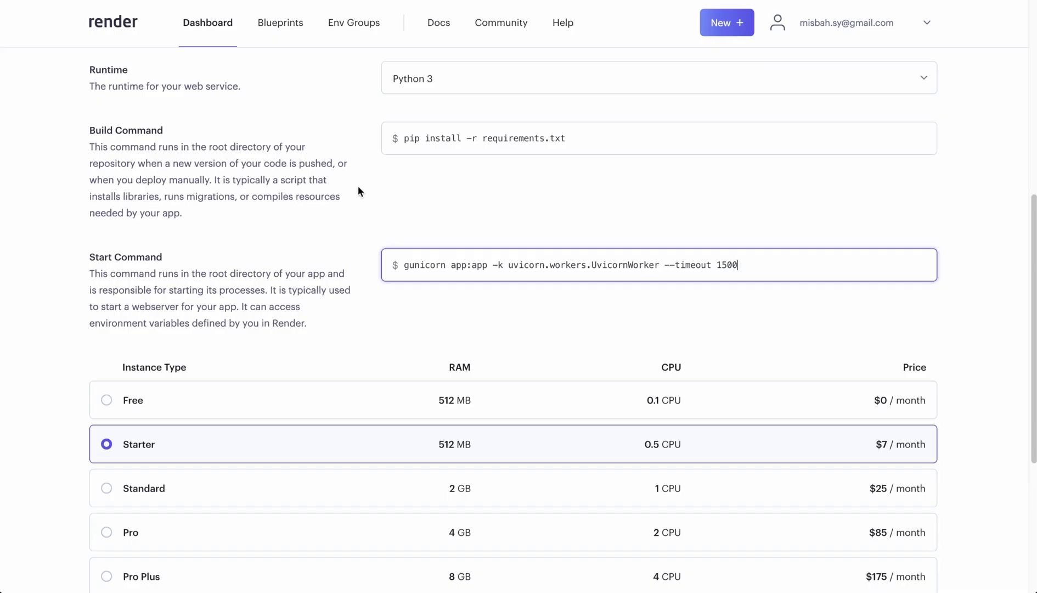
- Return to the Render service form and highlight the full start command for review
scroll(358, 186, up, 1)
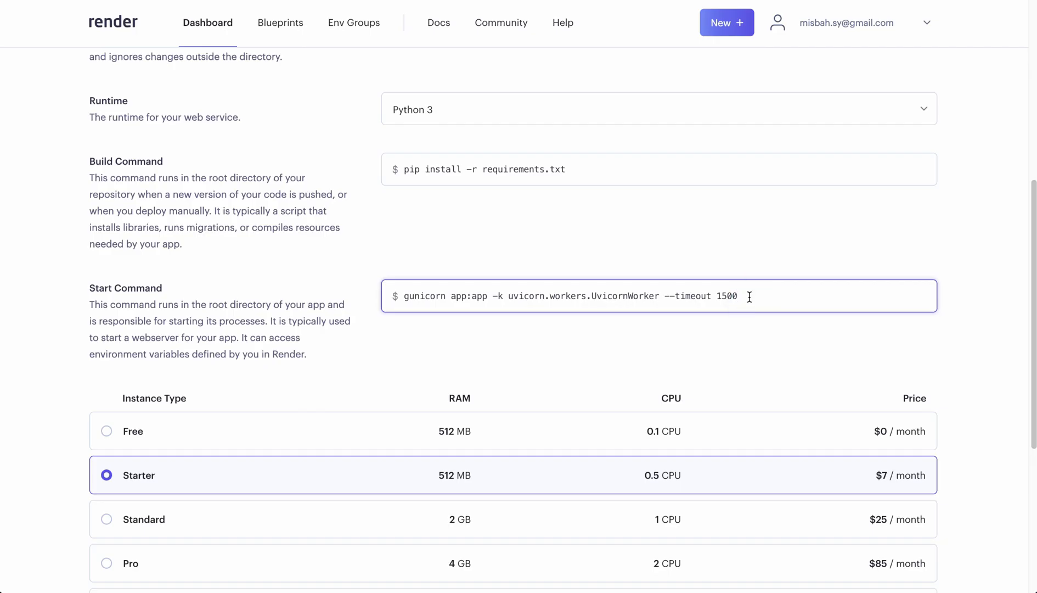
triple_click(399, 299)
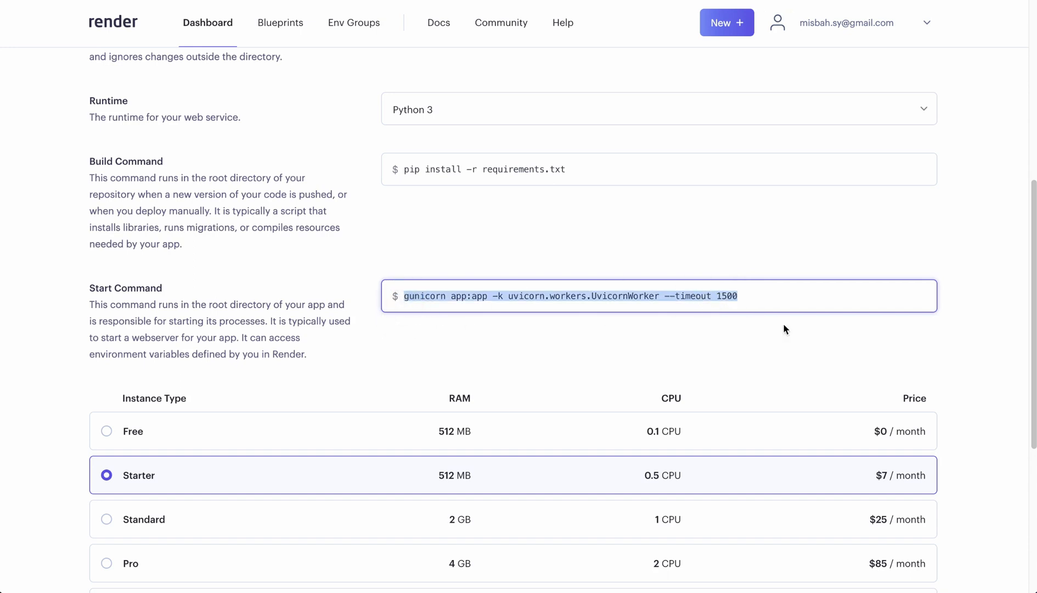
- Compare the instance types and choose Pro Plus with 8 GB RAM and 4 CPU for the web service
scroll(352, 127, down, 4)
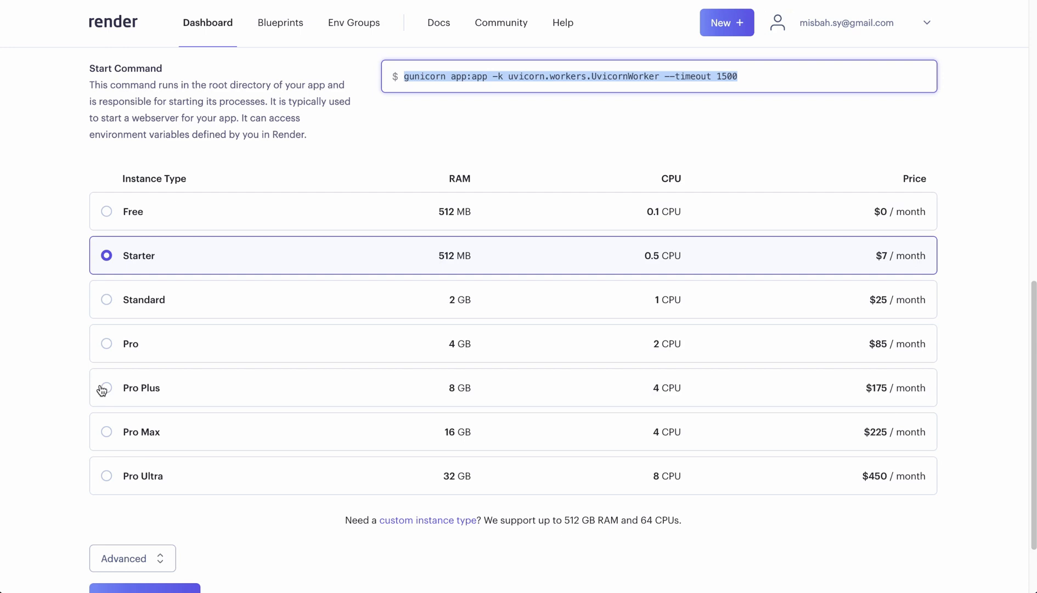
scroll(57, 359, down, 2)
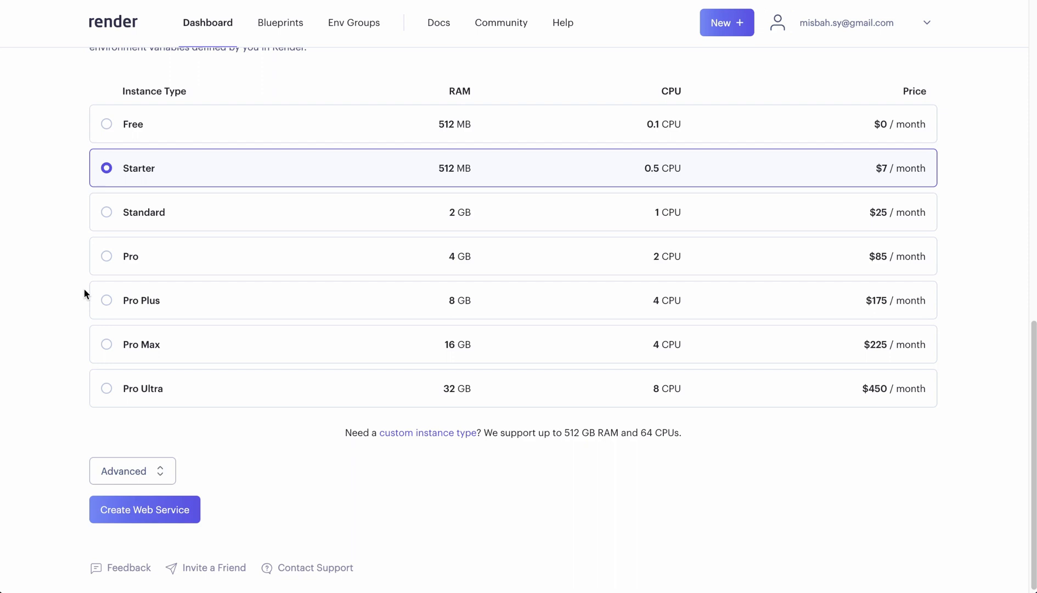
scroll(83, 287, up, 3)
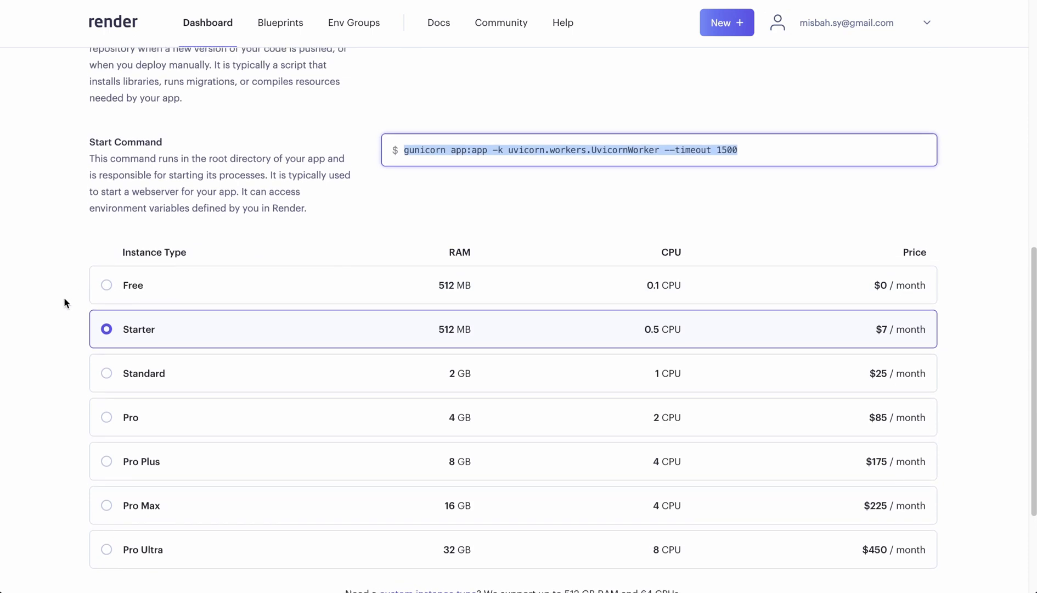
scroll(64, 299, down, 2)
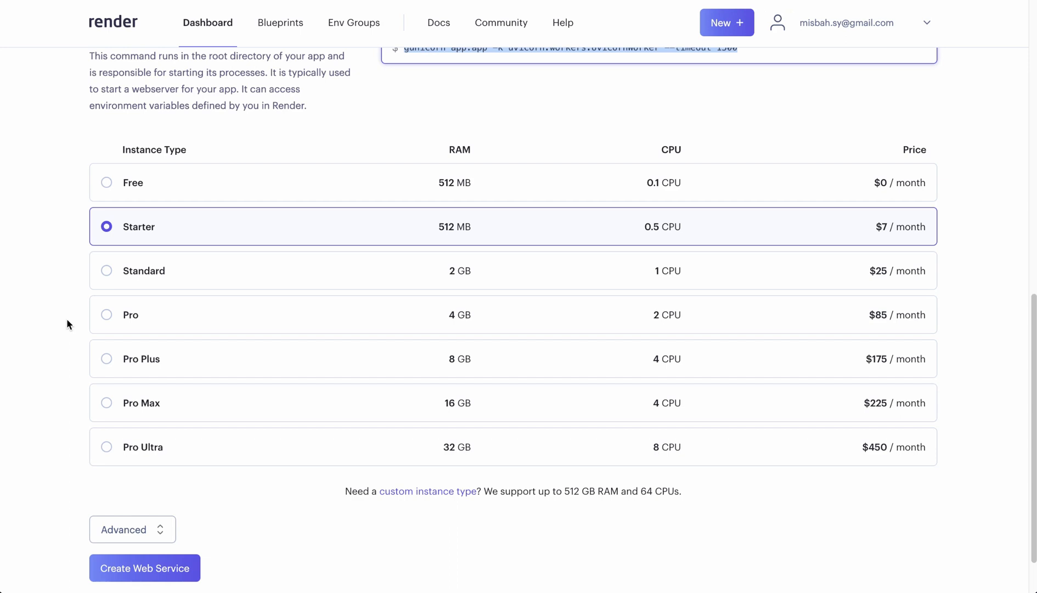
scroll(67, 319, down, 1)
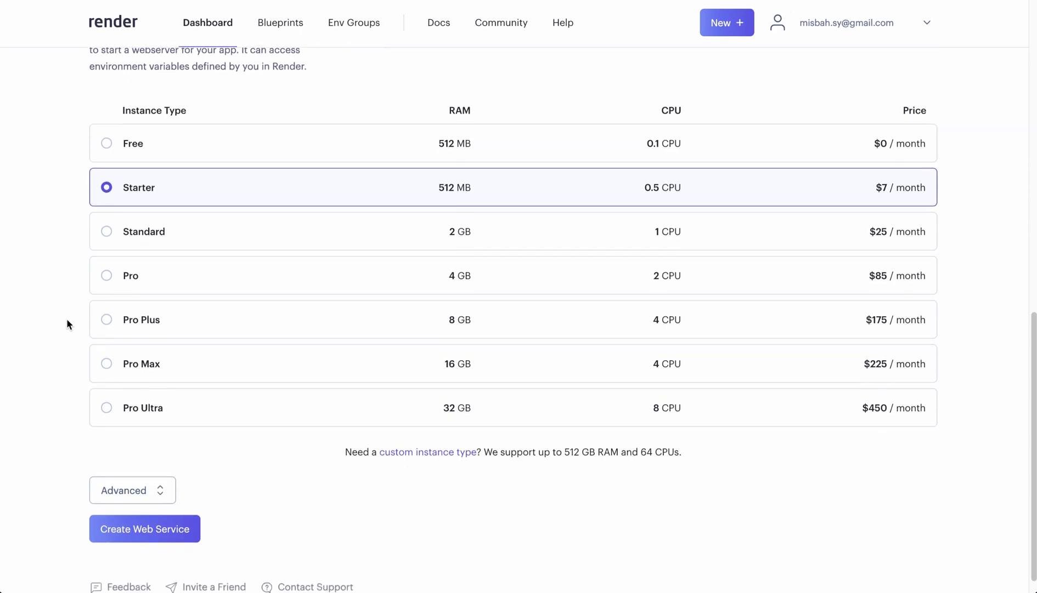
scroll(90, 243, up, 3)
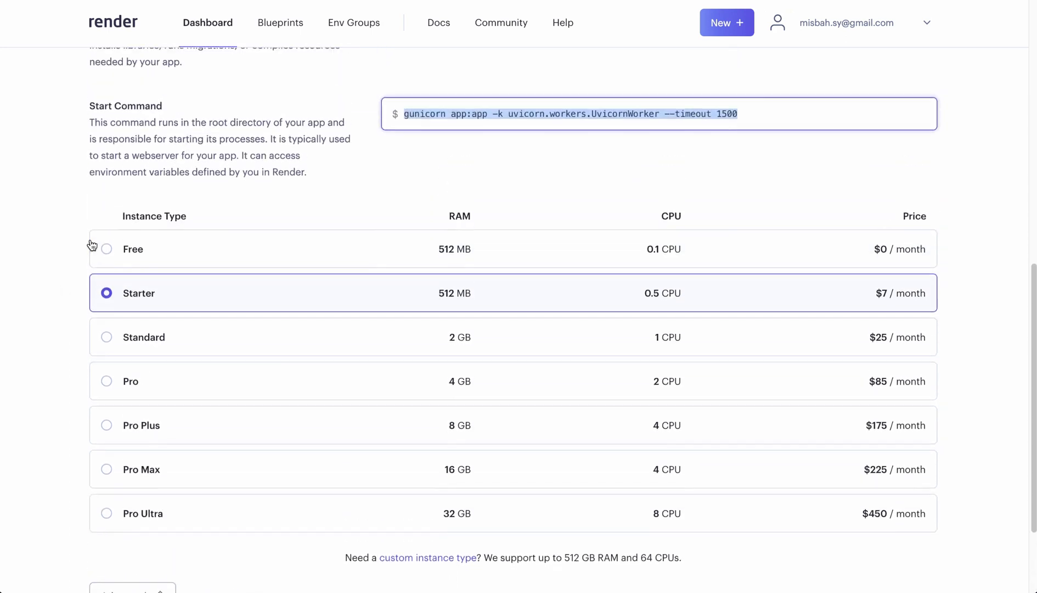
scroll(133, 267, down, 1)
click(106, 377)
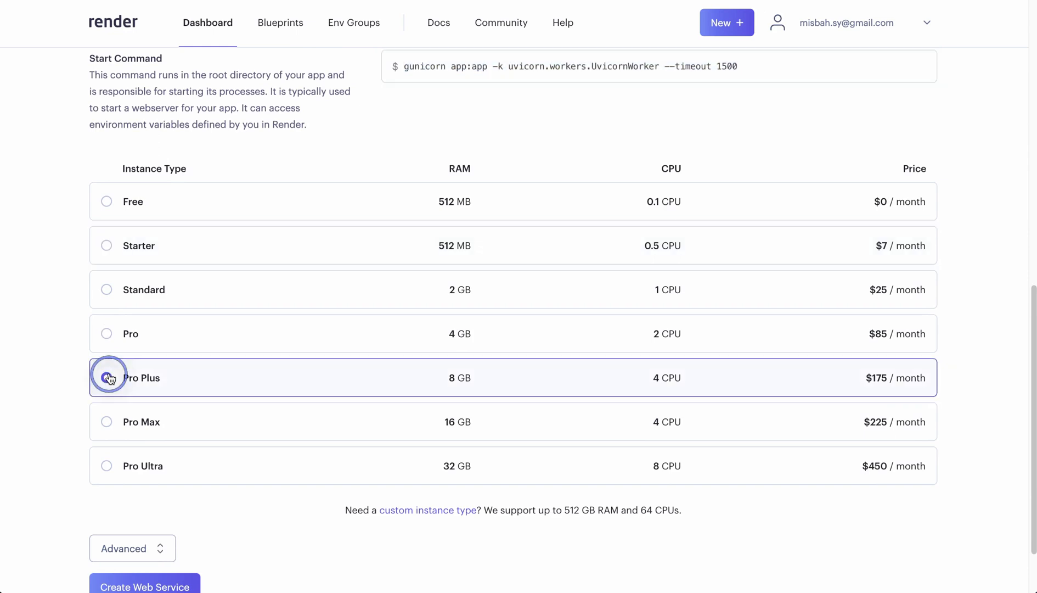
scroll(68, 347, up, 2)
scroll(68, 347, down, 4)
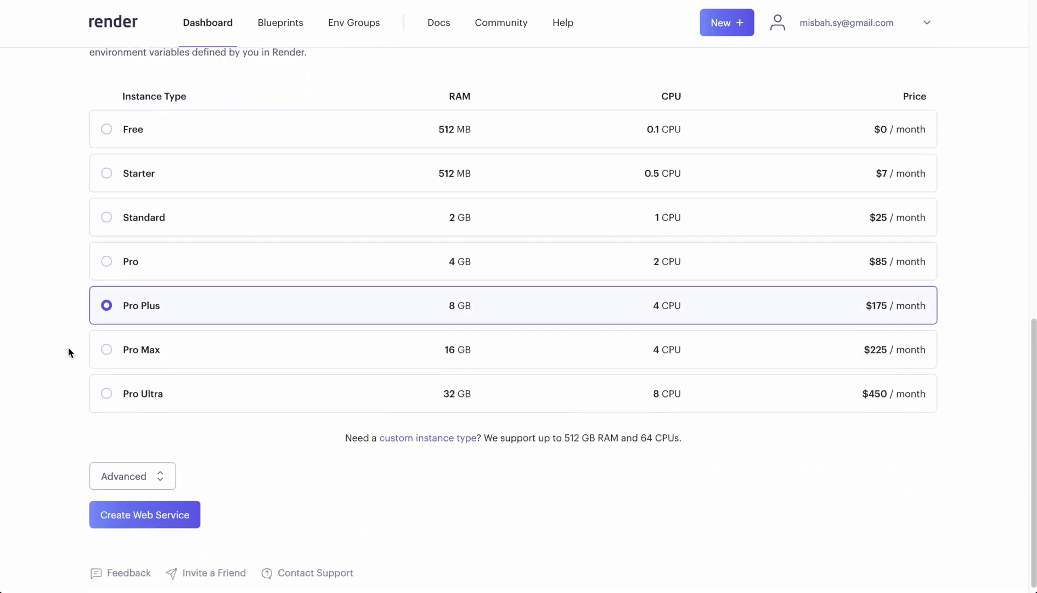
- Expand the service's advanced settings, then switch to GitHub and copy all variable lines from example.env in the privateGPT-app repository
click(118, 469)
scroll(61, 407, down, 6)
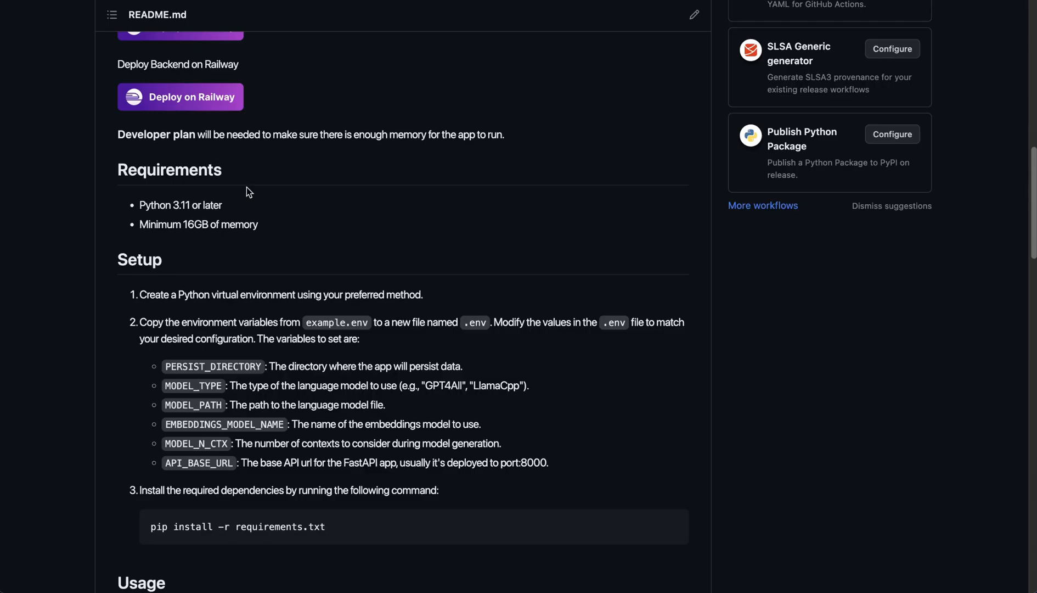
scroll(208, 313, up, 6)
scroll(192, 281, up, 3)
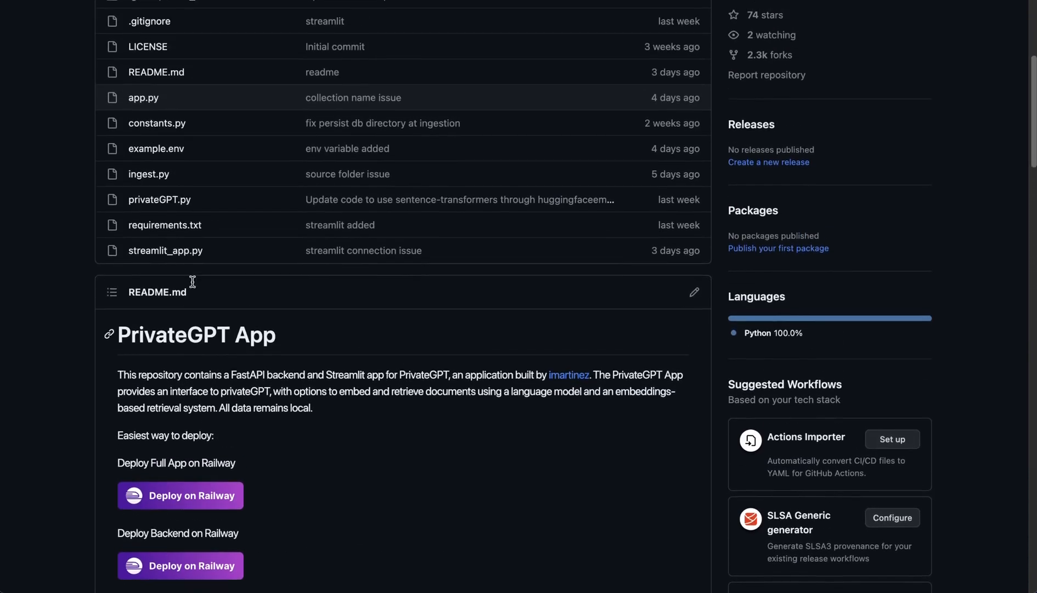
click(148, 177)
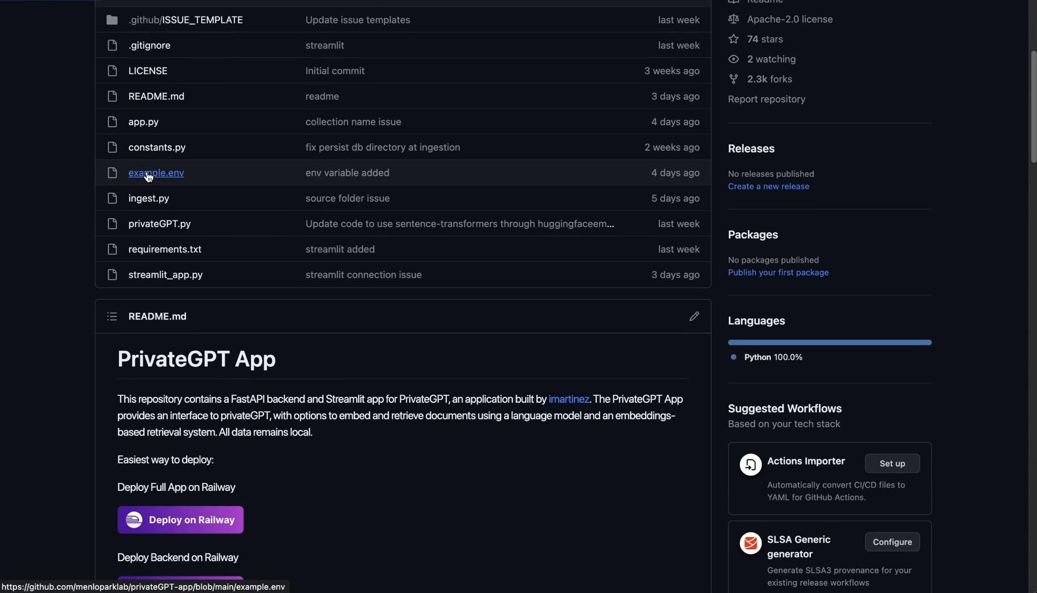
click(457, 323)
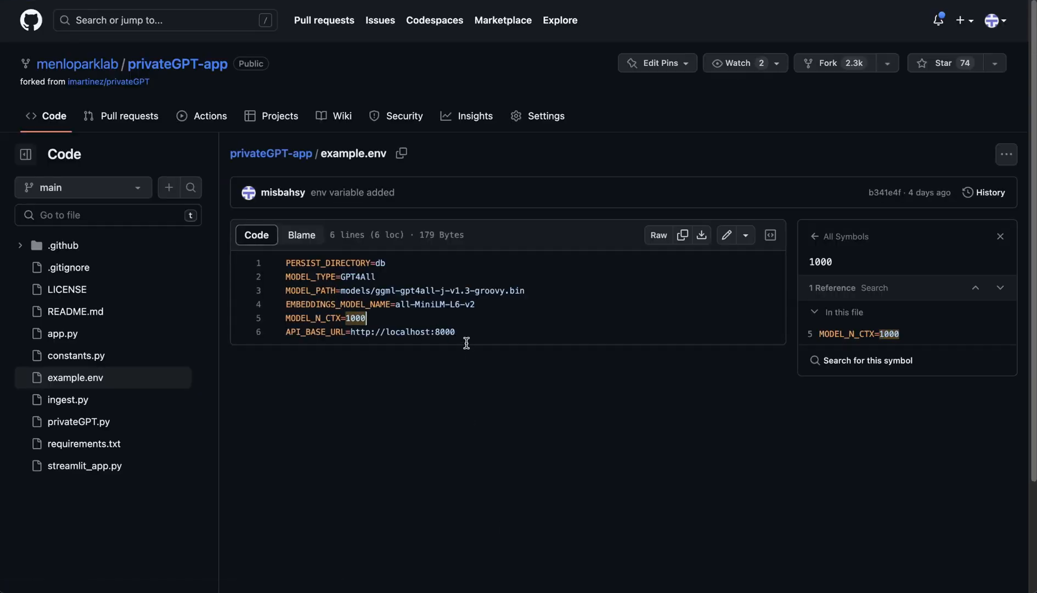
drag(458, 332, 278, 256)
key(ctrl+c)
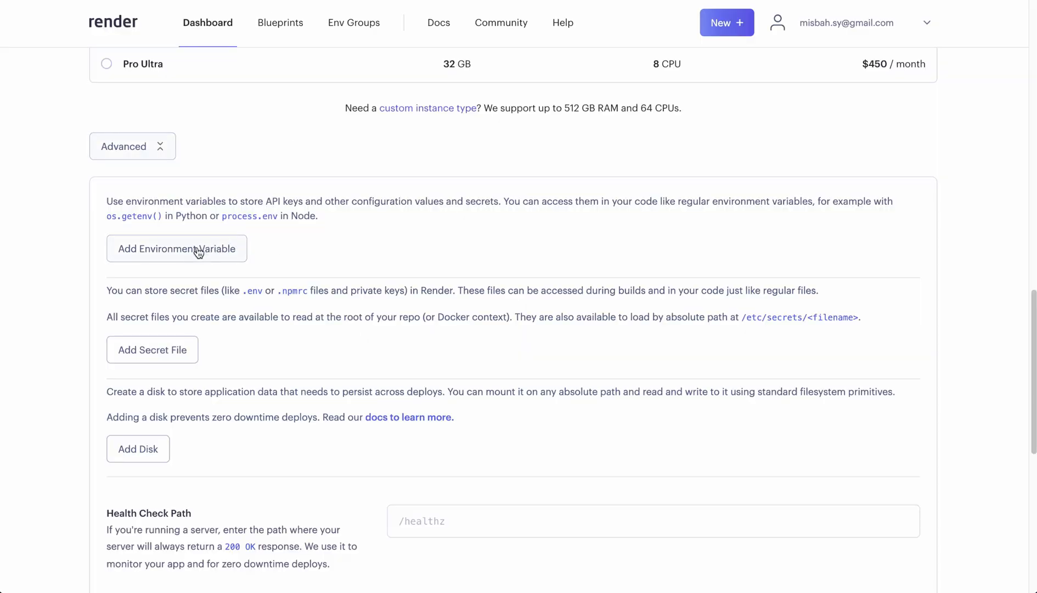
- Switch to Render and start a secret file named .env containing the variable lines copied from example.env
click(152, 357)
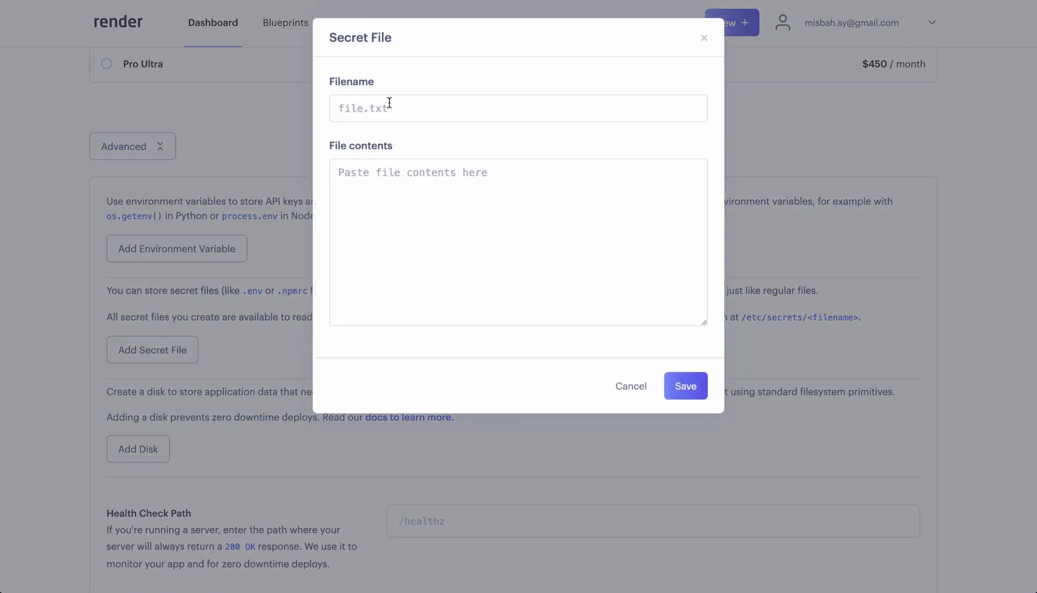
click(385, 102)
text(.e)
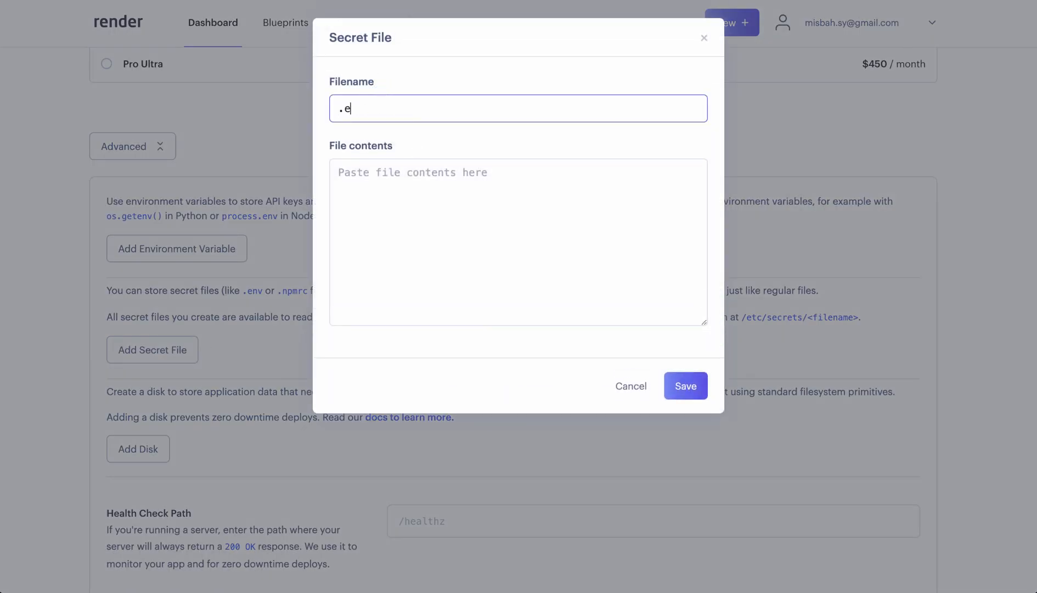
text(nv)
click(390, 182)
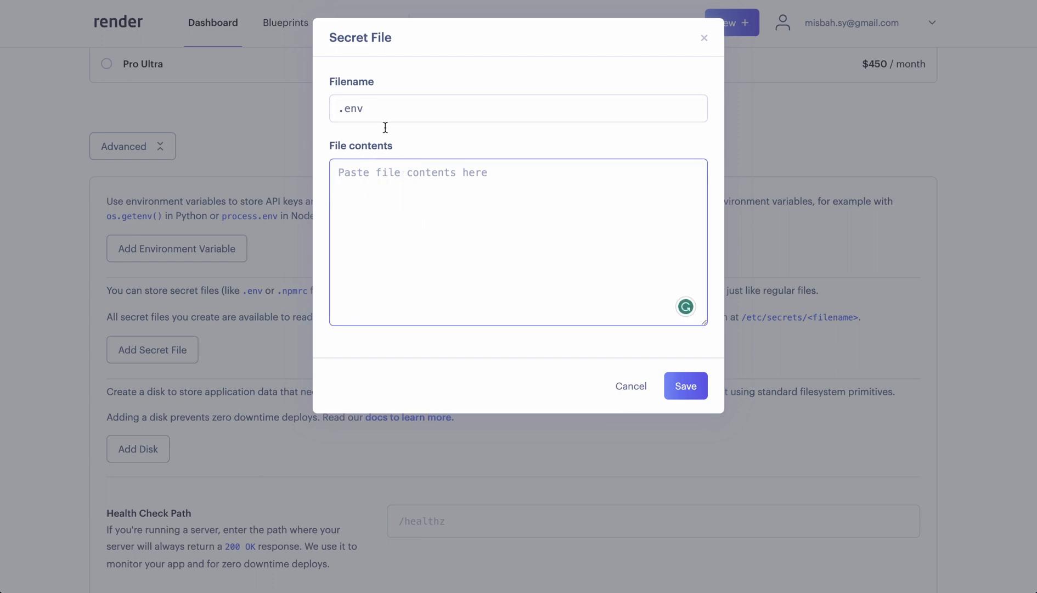
key(ctrl+v)
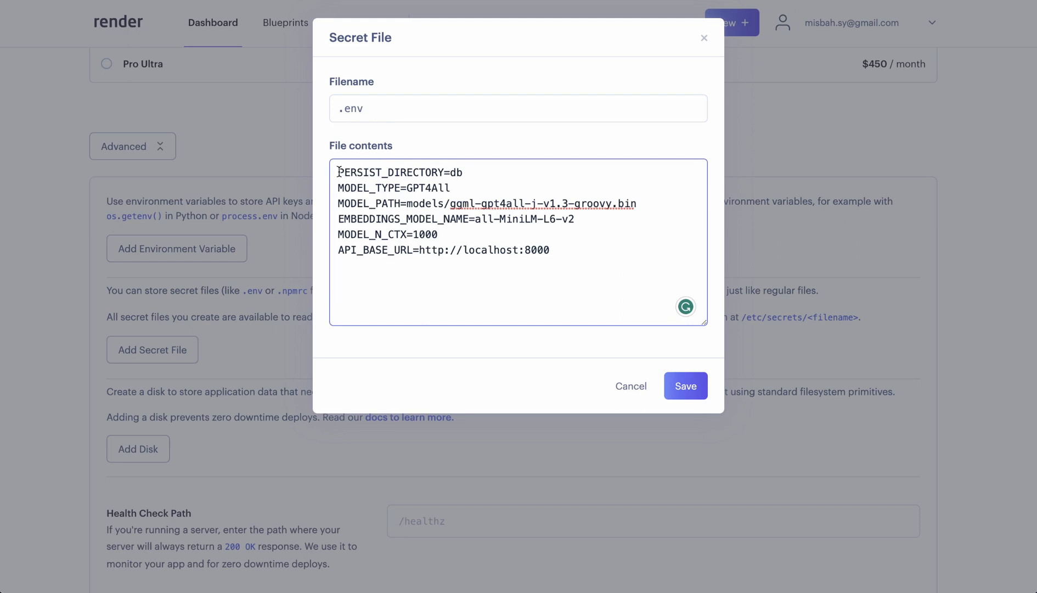
- Review the PERSIST_DIRECTORY and MODEL_TYPE entries in the .env contents and save the secret file
drag(337, 172, 444, 171)
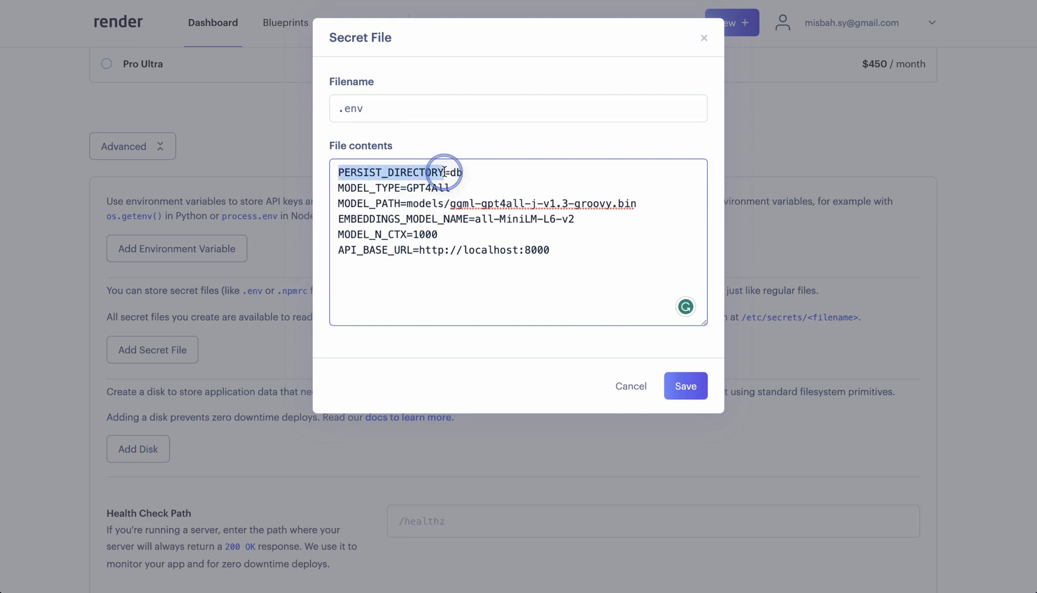
click(445, 172)
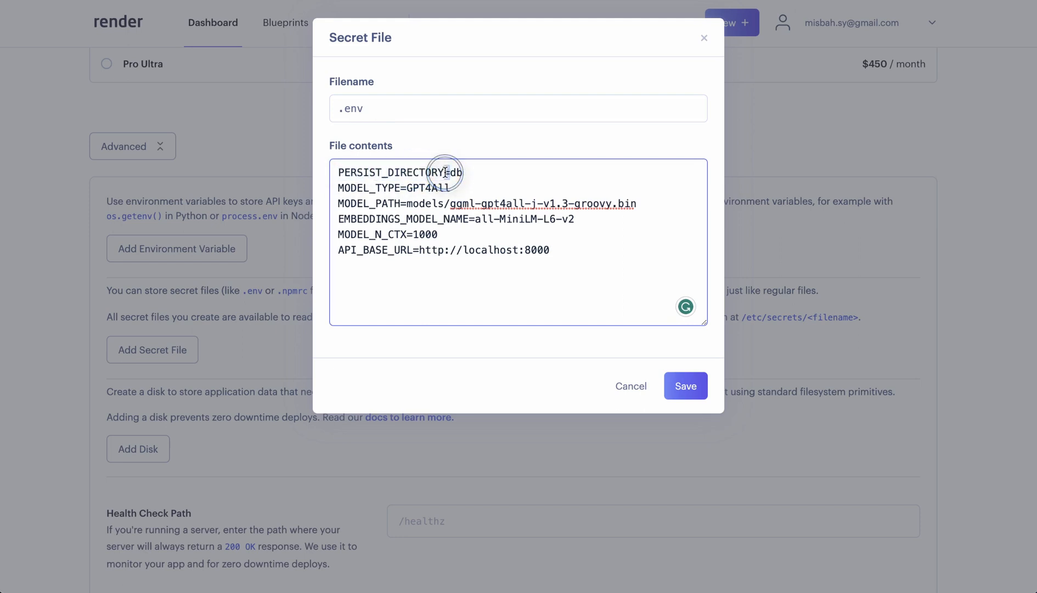
mouse_move(467, 172)
mouse_down()
mouse_move(449, 172)
mouse_move(463, 174)
mouse_up()
click(463, 173)
click(464, 174)
drag(406, 189, 449, 189)
click(451, 230)
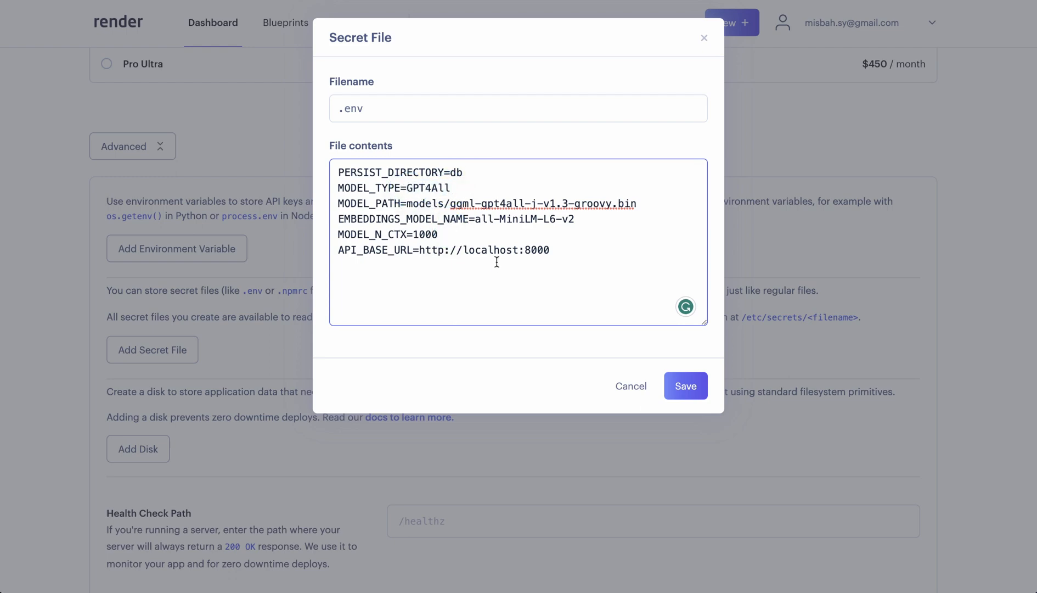
click(686, 386)
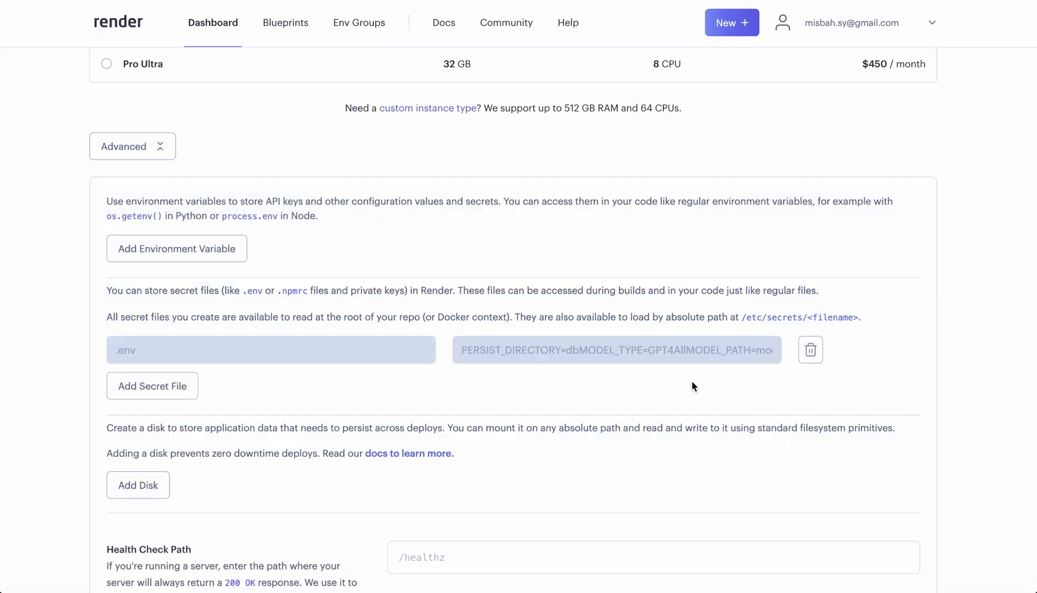
- Add an environment variable PYTHON_VERSION with the value 3.11.1
click(169, 247)
click(169, 248)
click(211, 281)
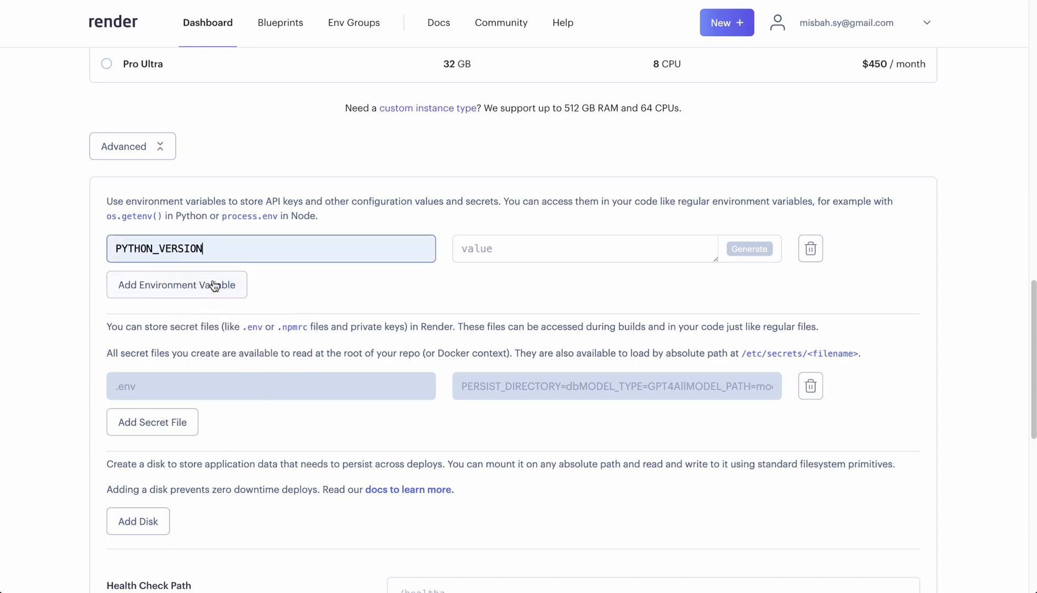
click(464, 251)
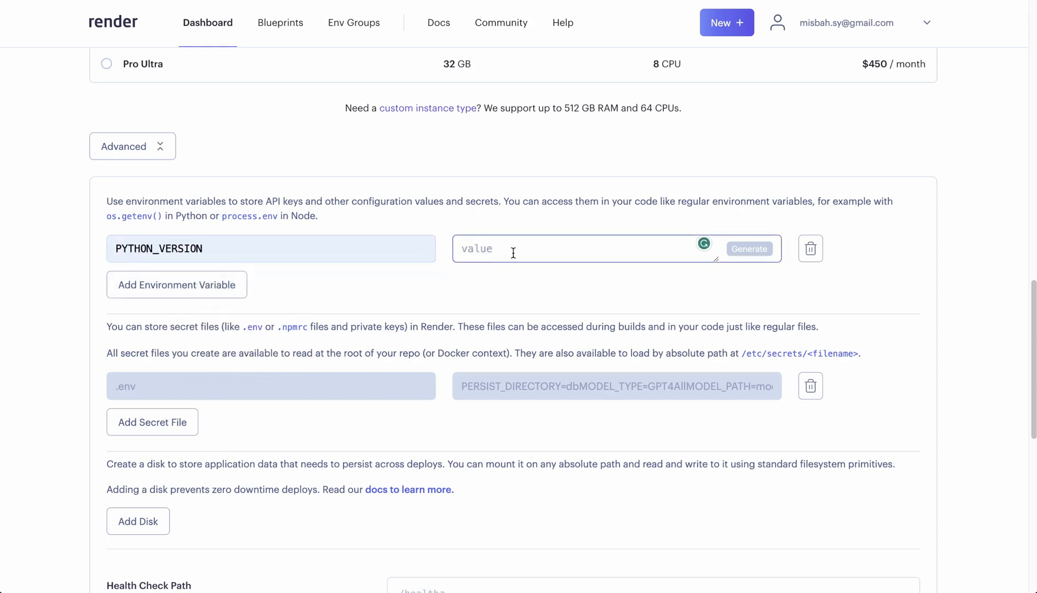
text(3.11)
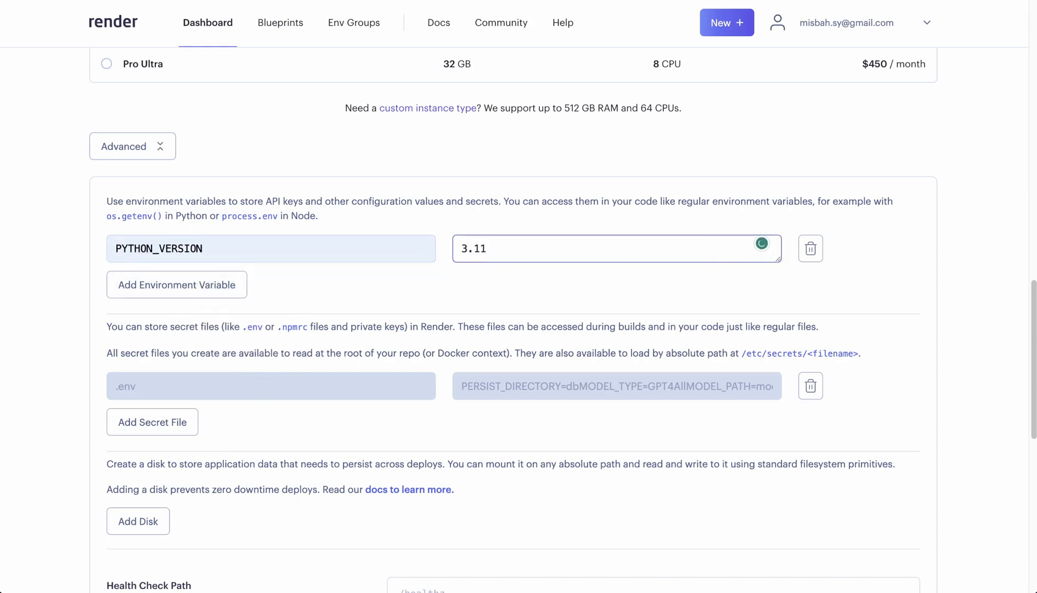
text(.1)
click(470, 223)
- Review the whole web service form, from the advanced settings up to the service name and the build and start commands
scroll(300, 336, down, 10)
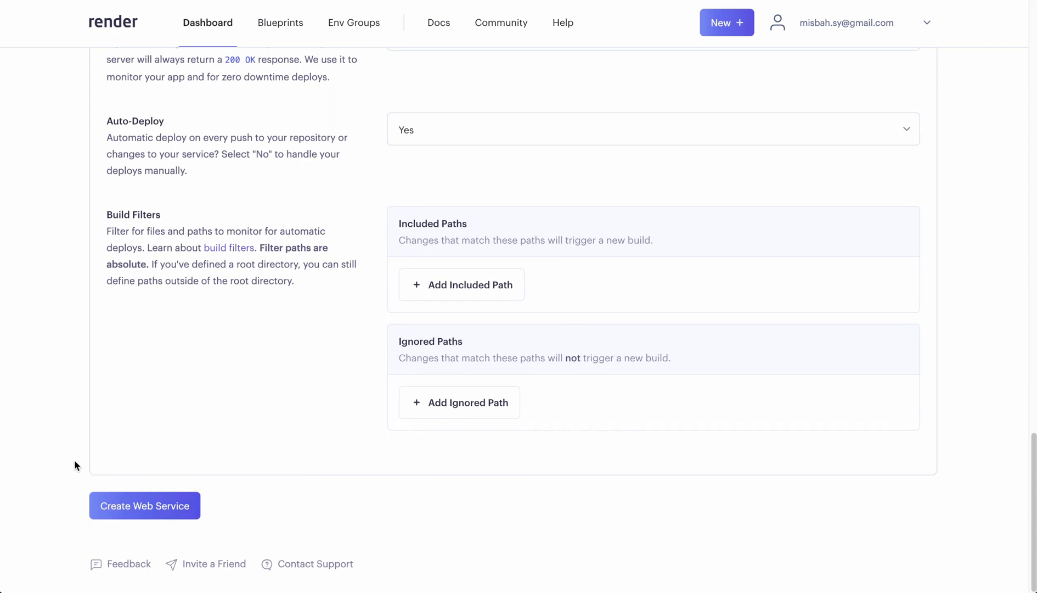
scroll(74, 465, up, 10)
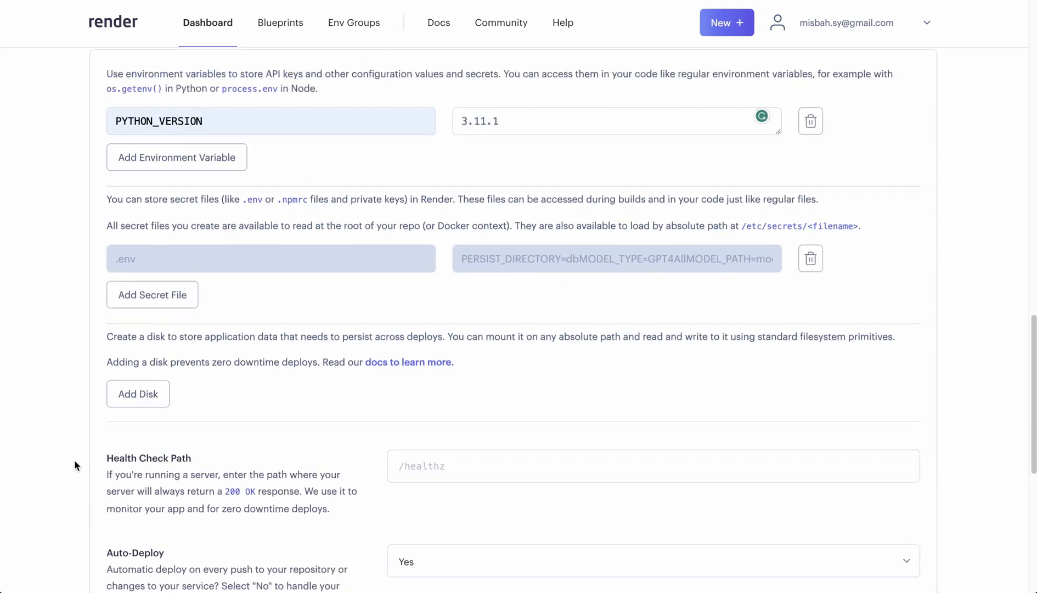
scroll(75, 465, up, 7)
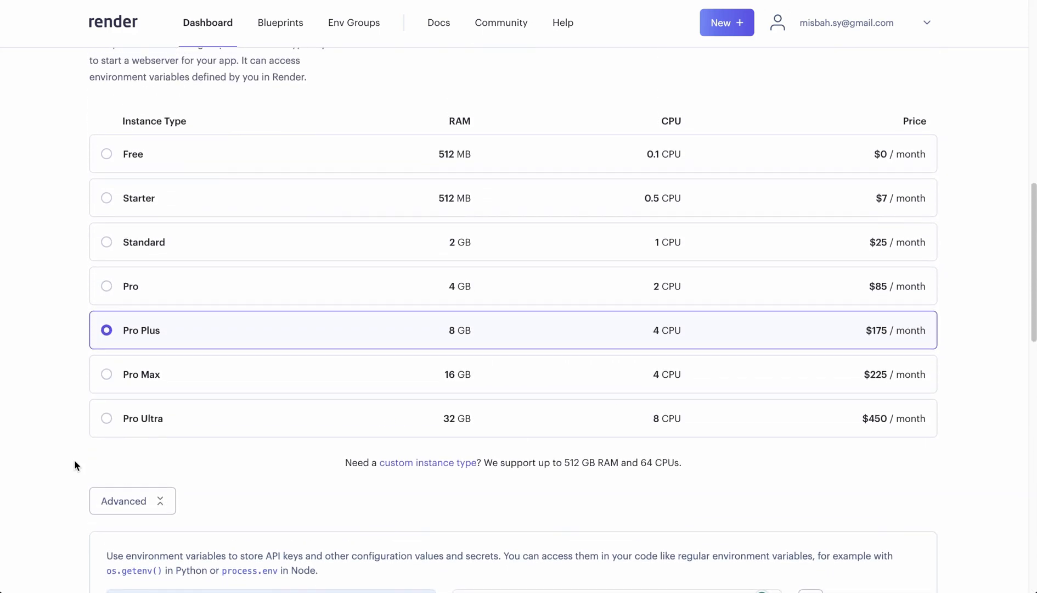
scroll(73, 459, up, 6)
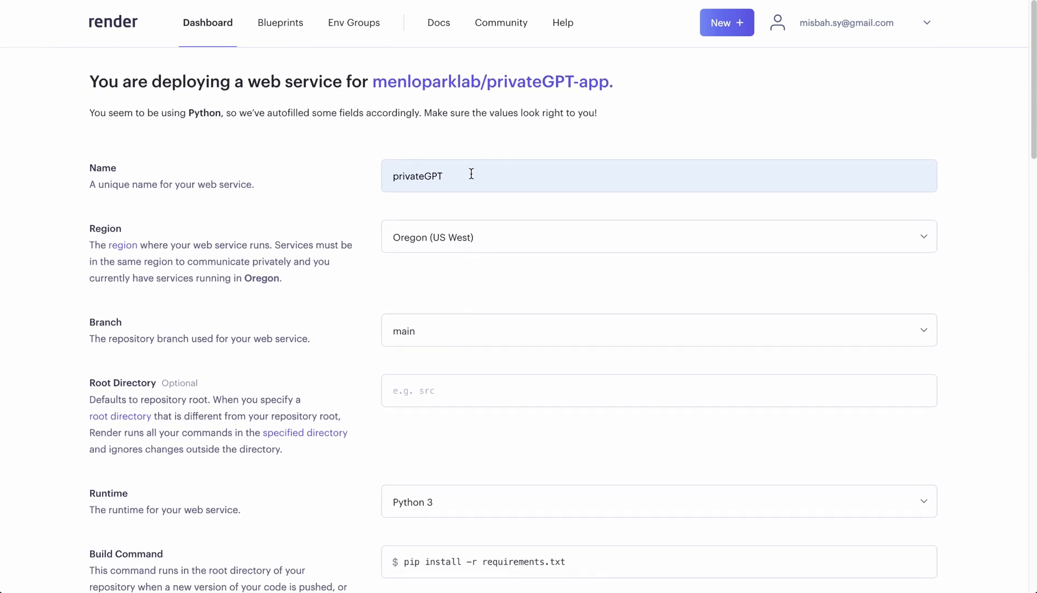
drag(392, 176, 449, 172)
click(439, 127)
scroll(354, 203, down, 8)
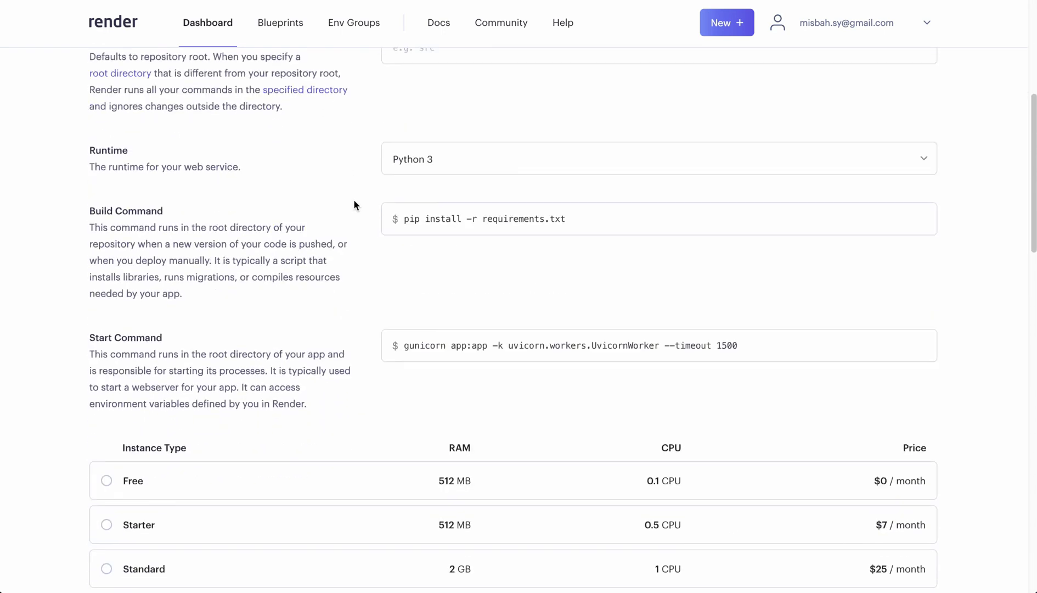
- Copy the Streamlit run command from the Usage section of the privateGPT-app README on GitHub
click(749, 227)
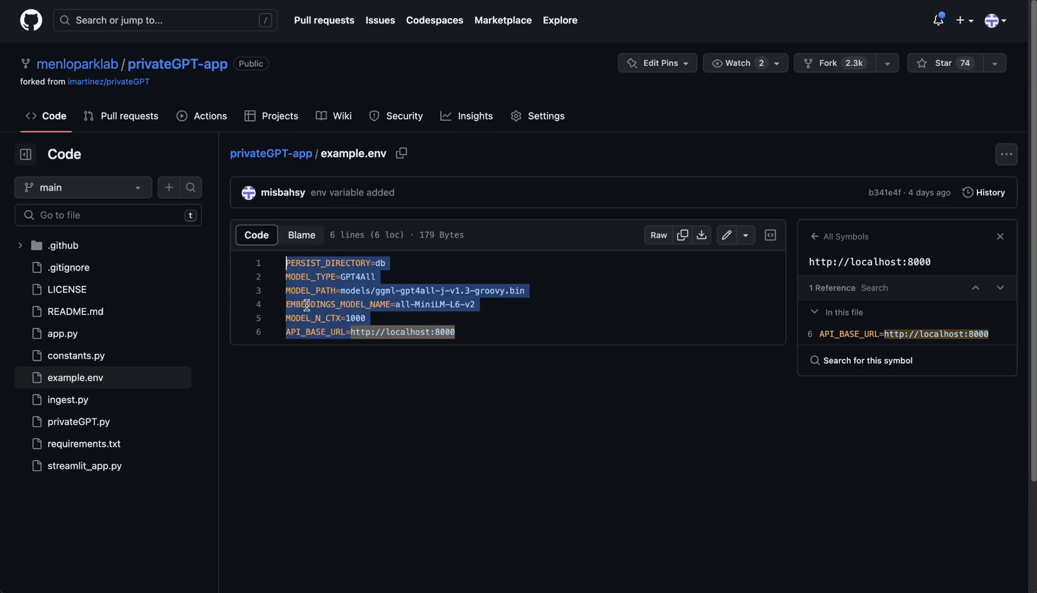
mouse_move(250, 193)
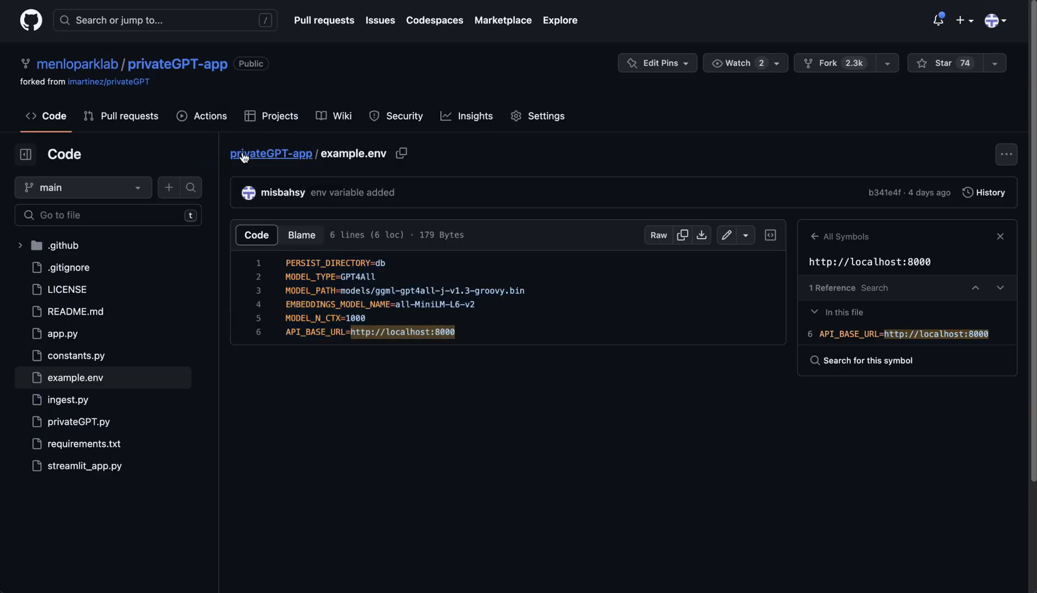
click(244, 155)
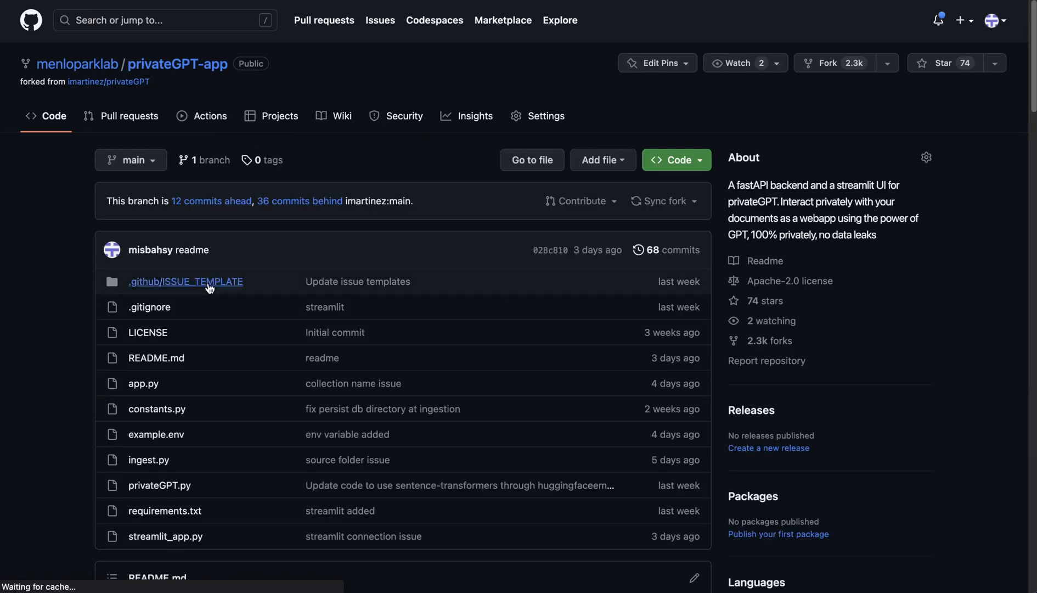
scroll(182, 314, down, 13)
scroll(183, 314, down, 8)
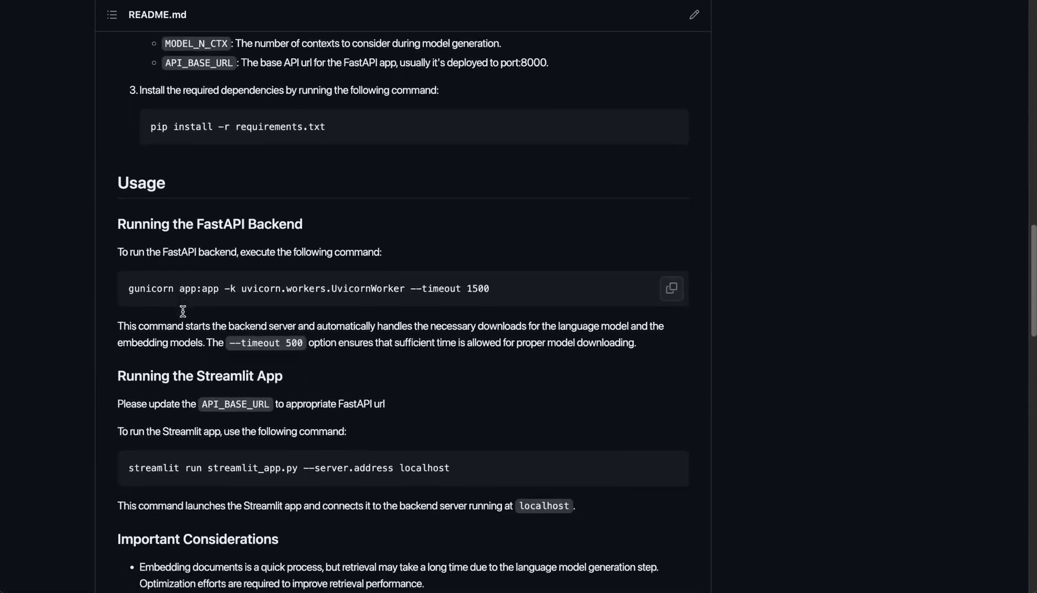
click(461, 397)
drag(461, 397, 135, 398)
key(ctrl+c)
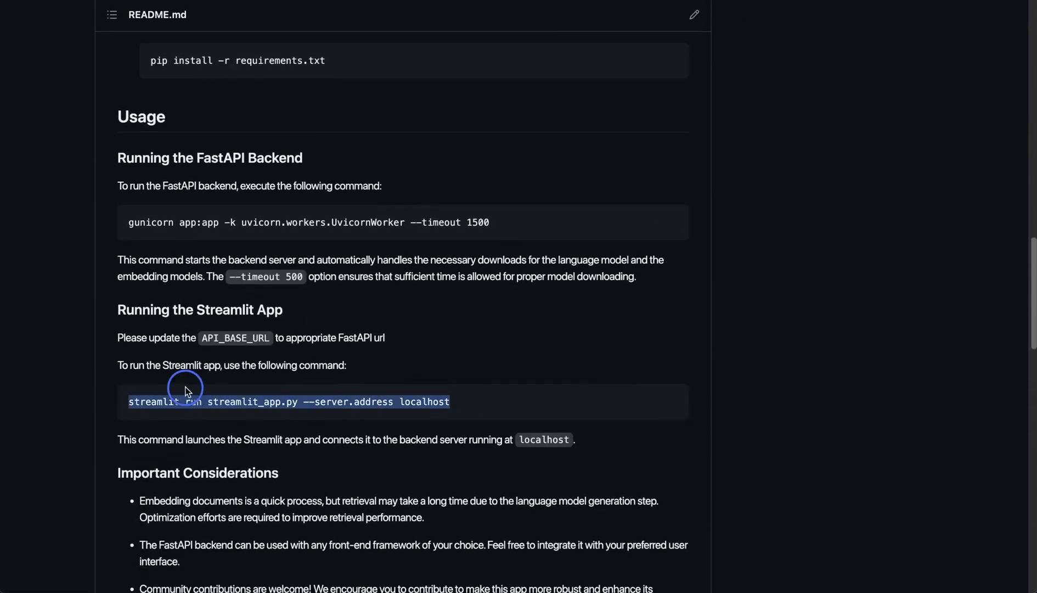
- Return to Render and append "& streamlit run streamlit_app.py --server.address localhost" to the start command
click(288, 0)
click(779, 222)
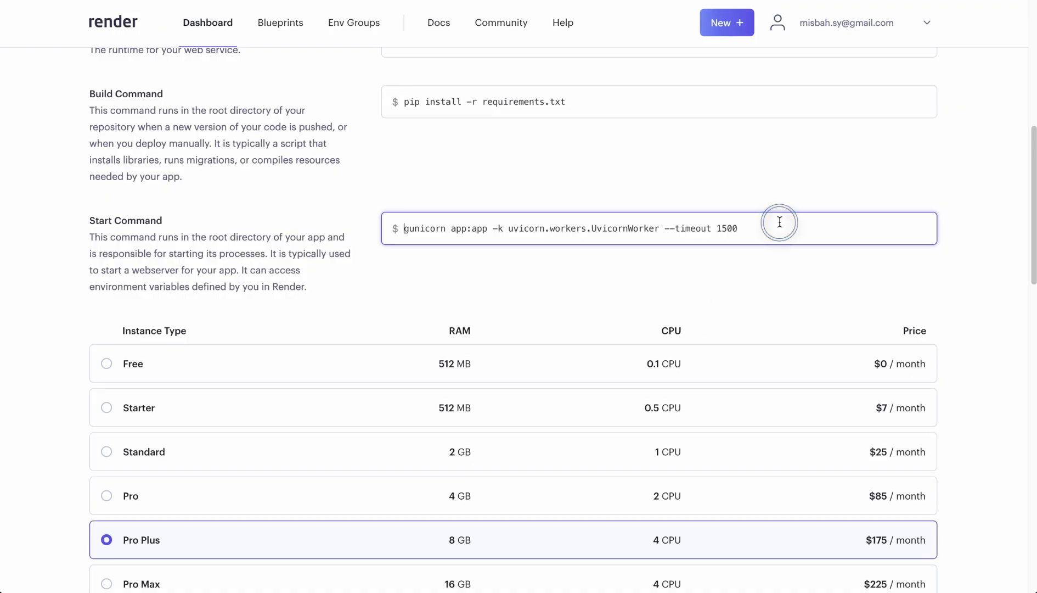
click(766, 230)
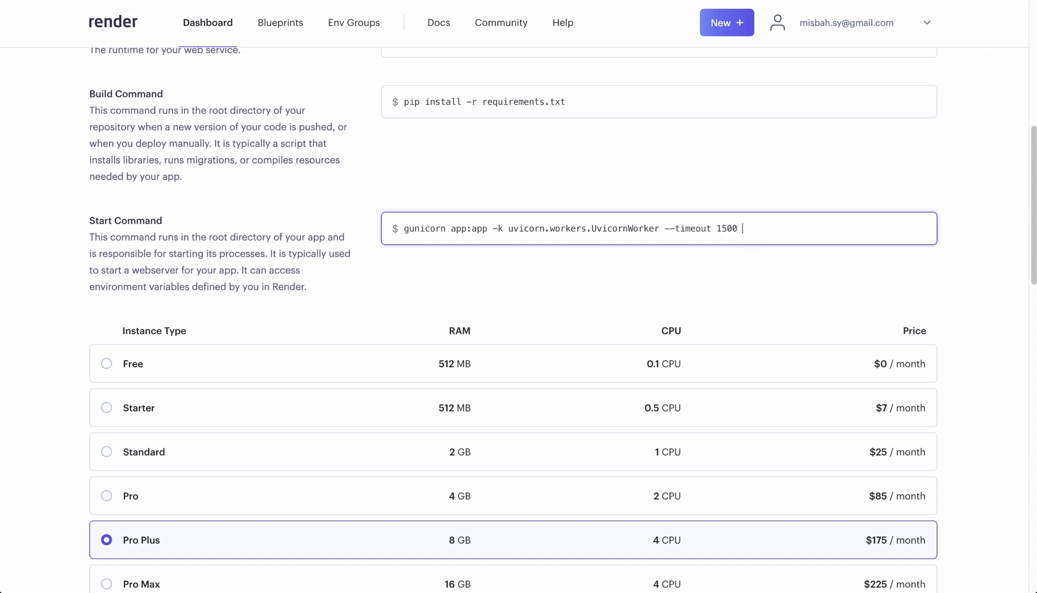
text(&)
click(747, 230)
click(765, 230)
key(ctrl+v)
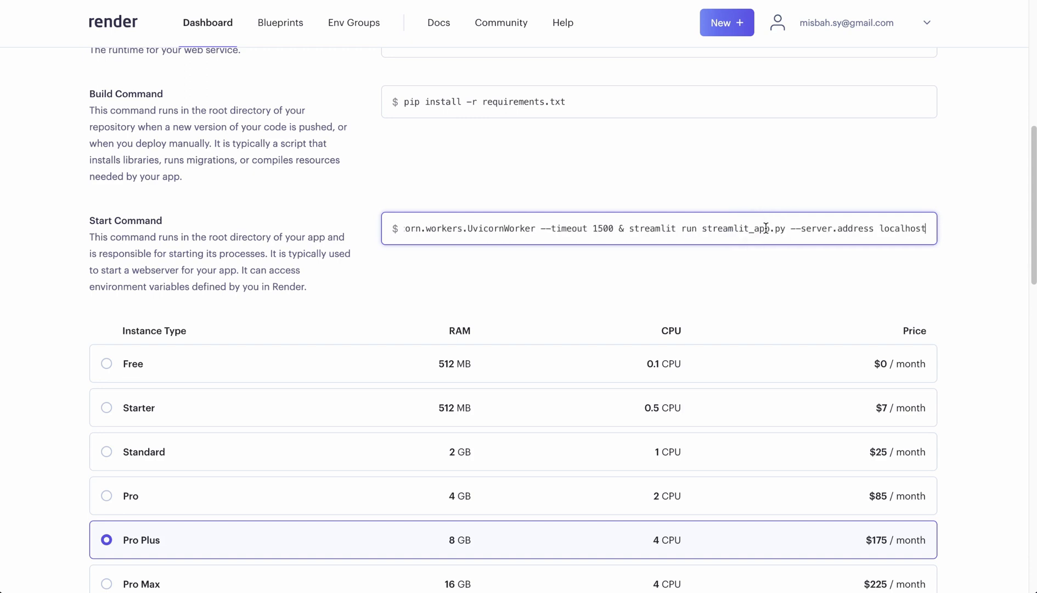
- Highlight the Streamlit and gunicorn parts of the combined start command for review
drag(628, 227, 928, 227)
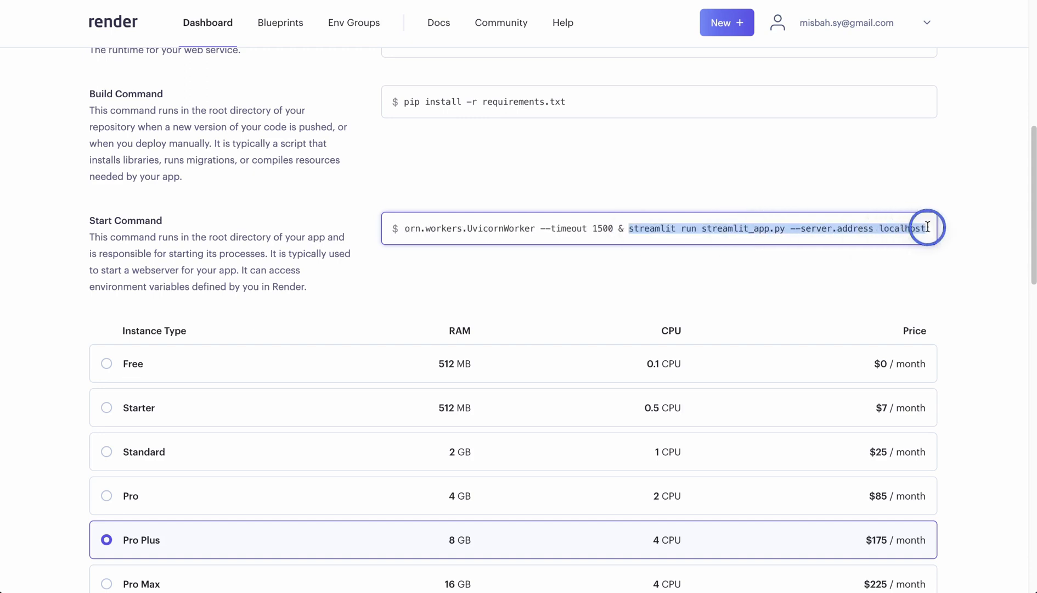
click(915, 257)
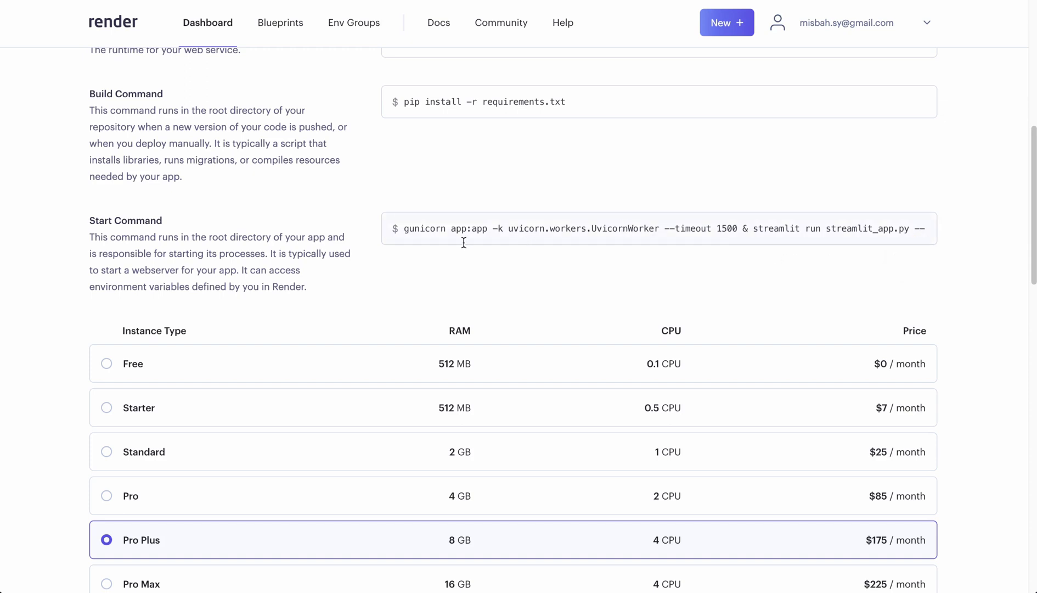
drag(406, 228, 755, 232)
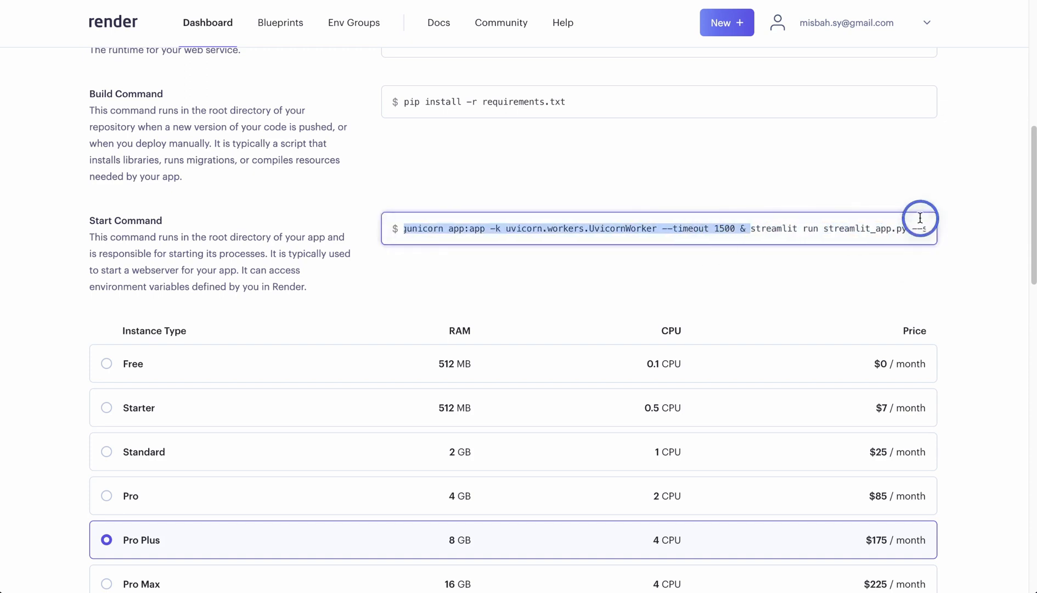
drag(920, 218, 941, 231)
click(715, 266)
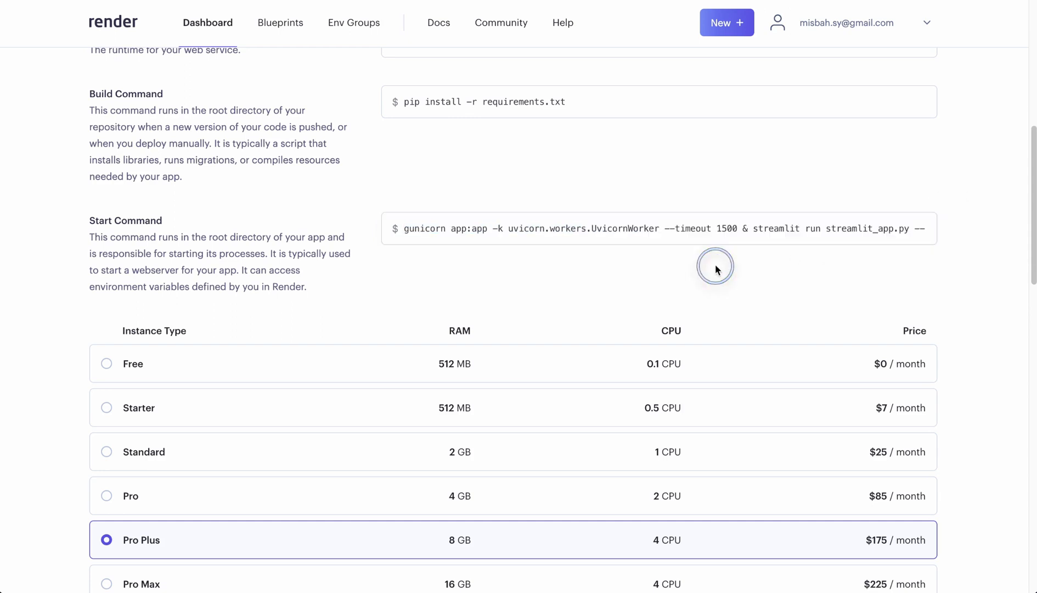
click(1019, 288)
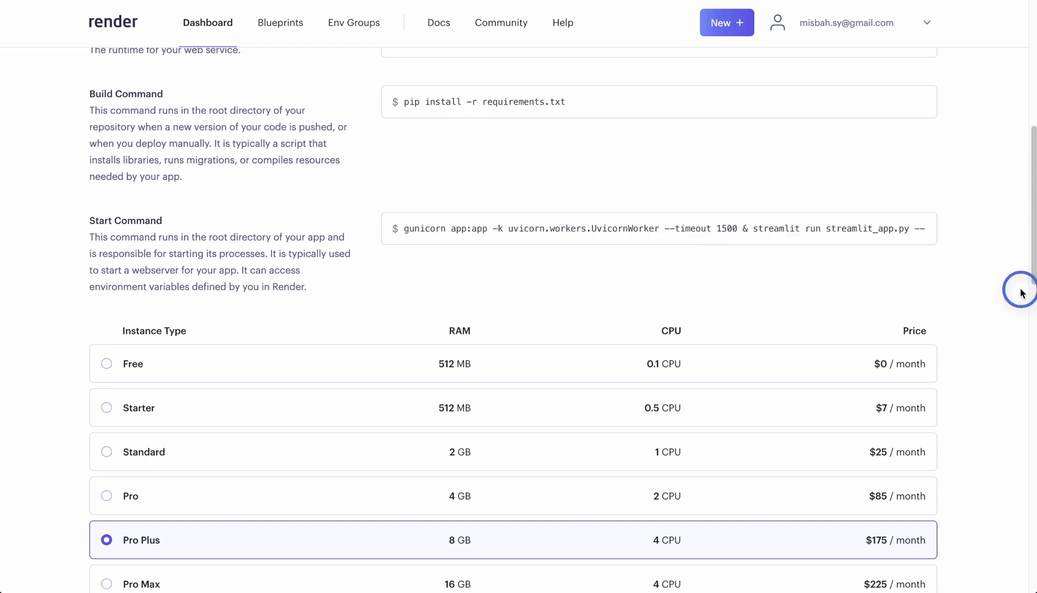
click(702, 266)
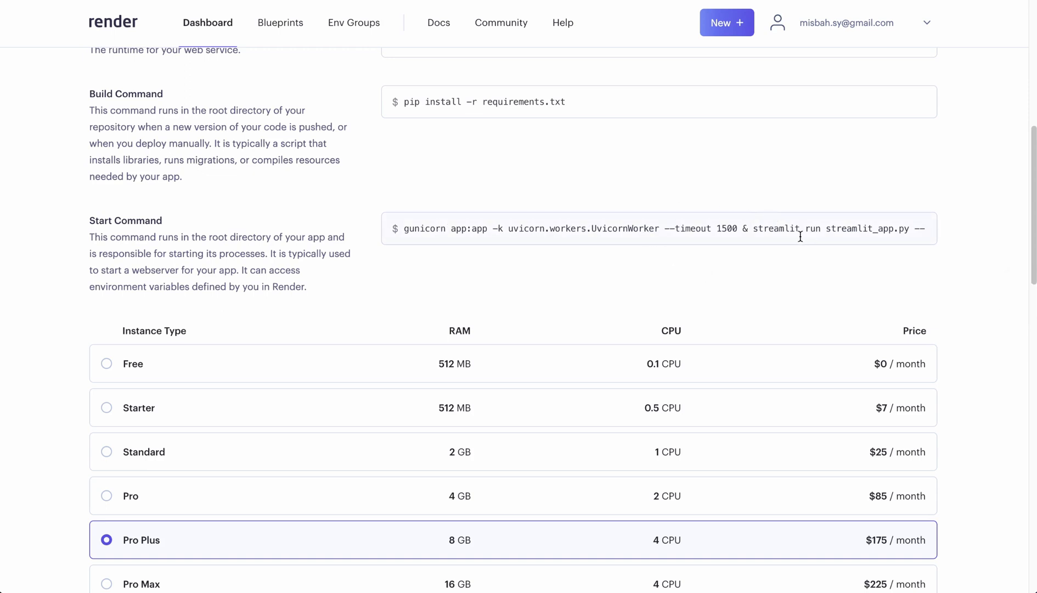
- Insert "--bind 127.0.0.1:8000" into the gunicorn part of the start command, just before the timeout option
click(671, 231)
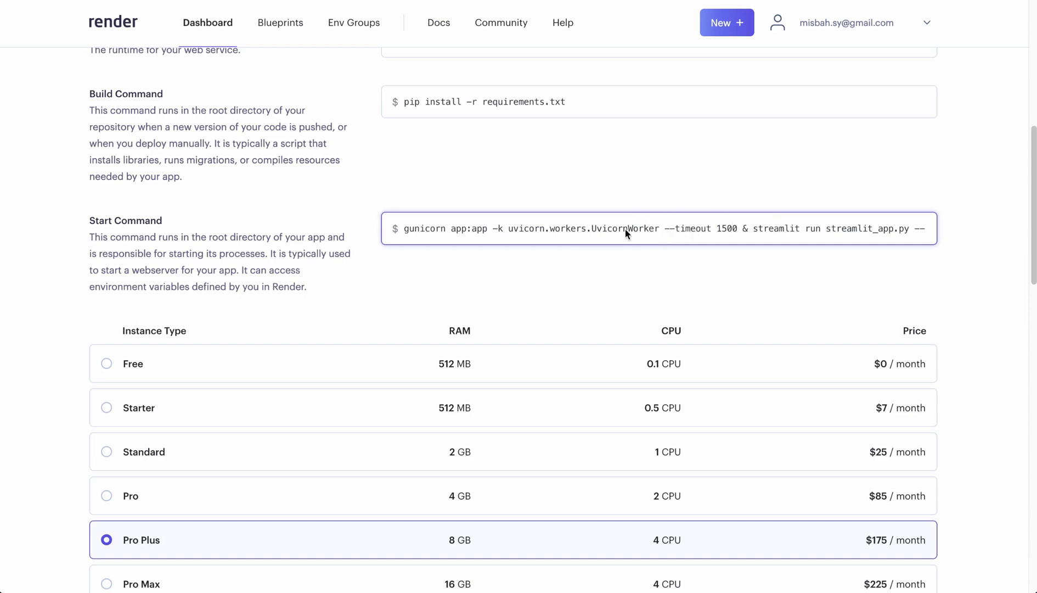
text(--bind 127.0.0.1:8000)
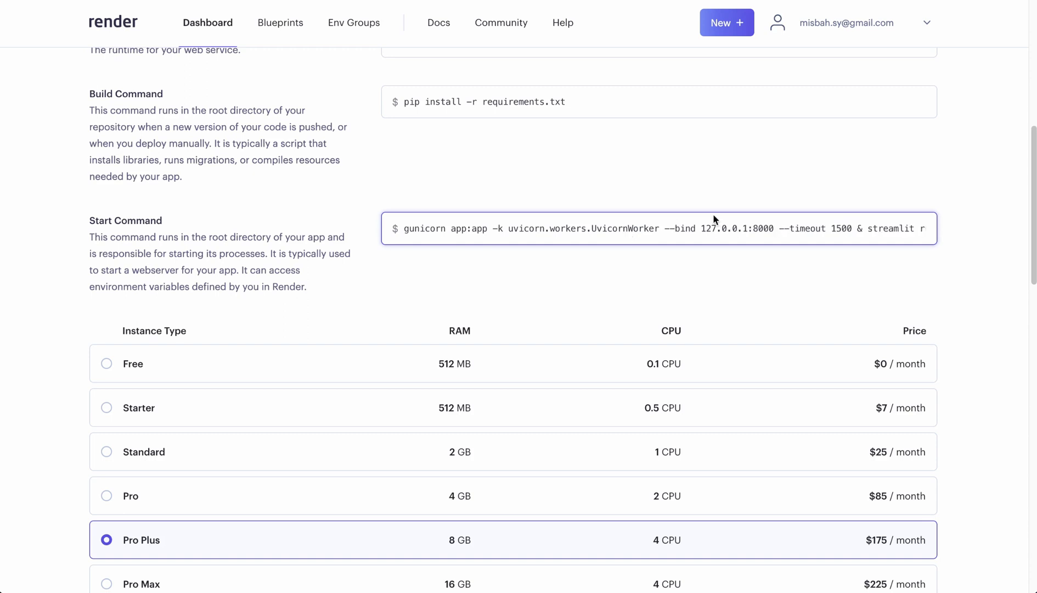
- Highlight the bind address and timeout options in the start command for review
click(667, 231)
drag(667, 231, 776, 230)
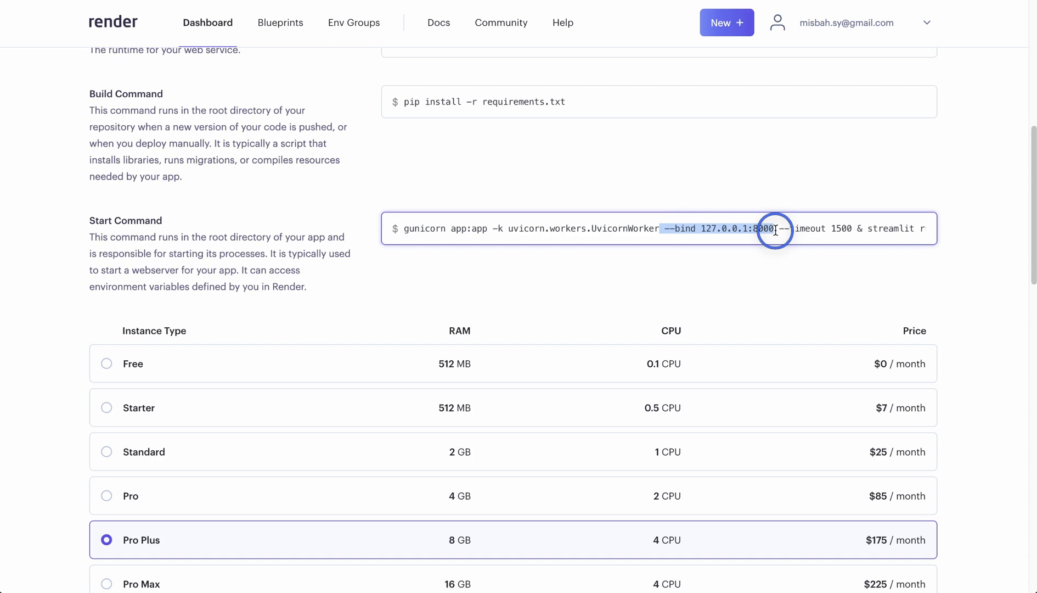
drag(667, 231, 771, 227)
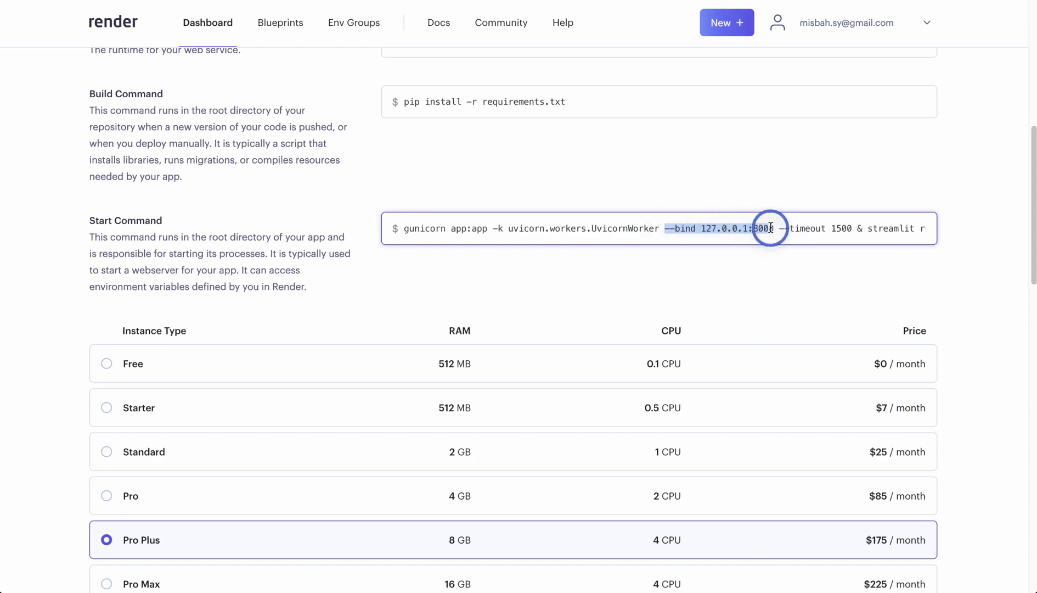
click(885, 232)
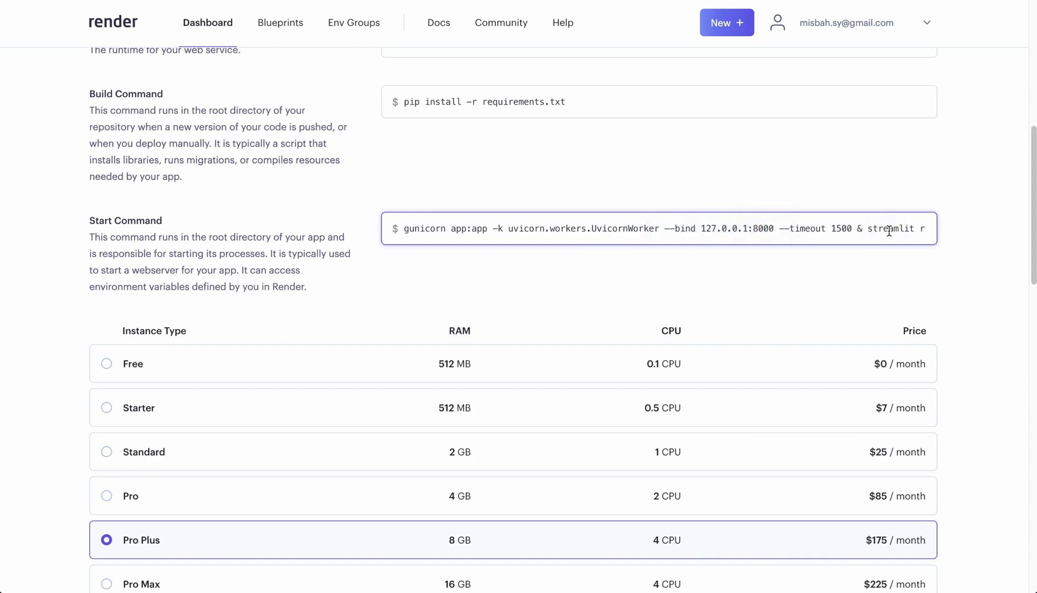
click(749, 227)
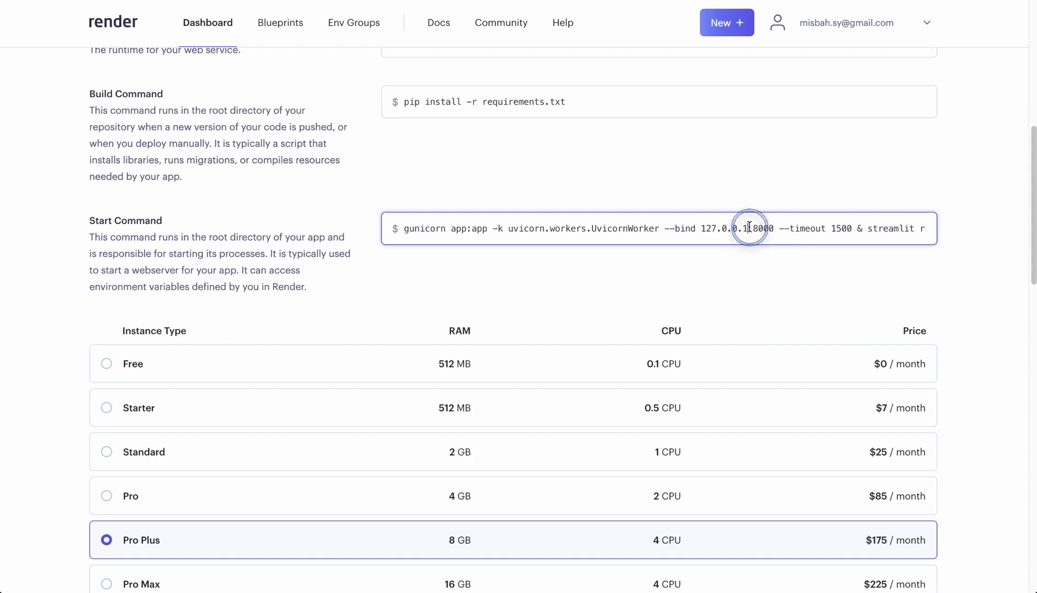
drag(664, 230, 774, 230)
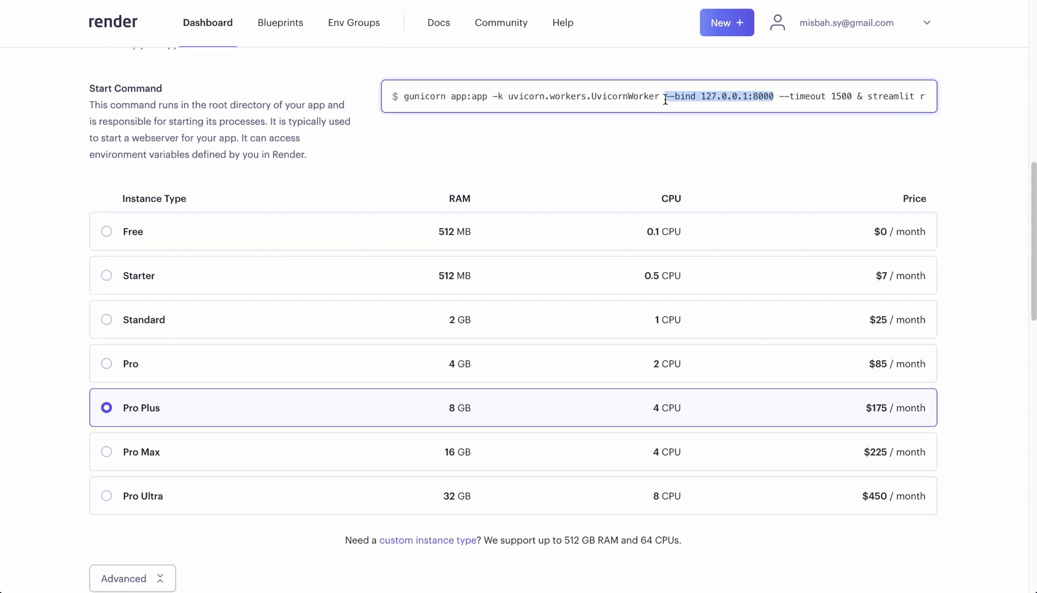
drag(665, 100, 852, 96)
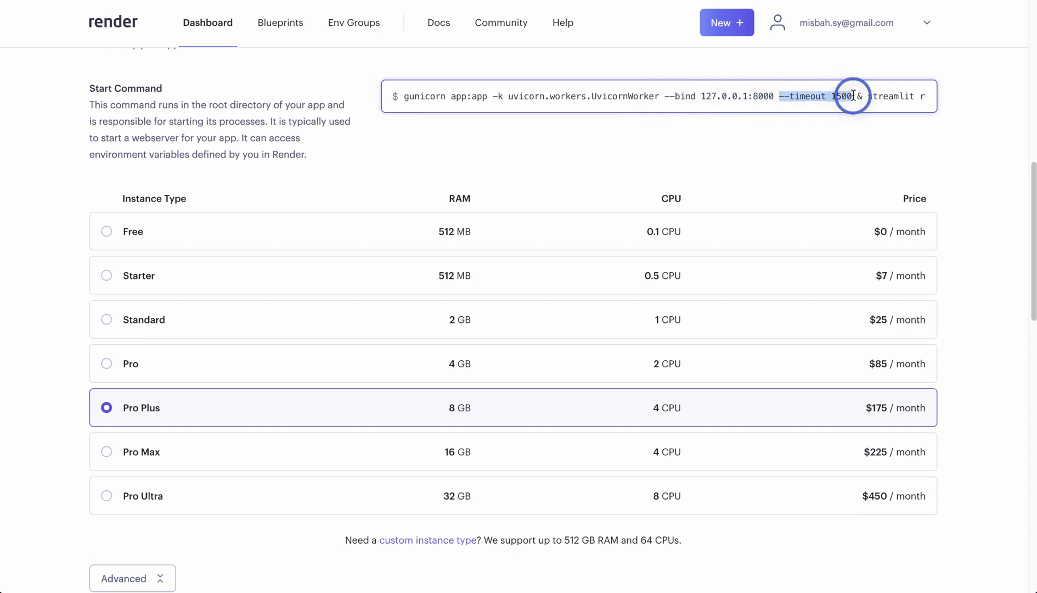
click(790, 128)
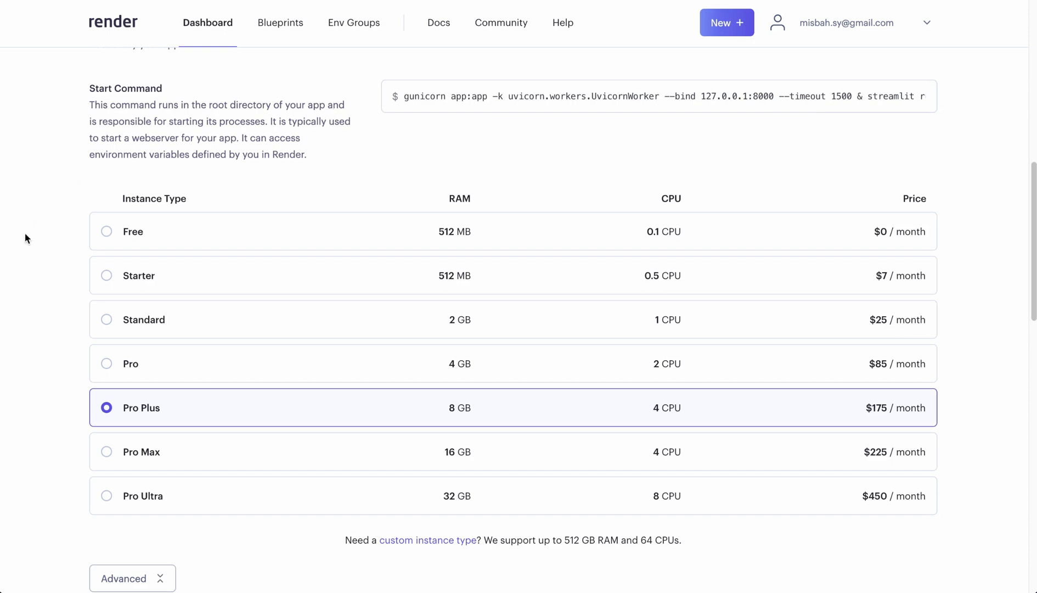
- Set Auto-Deploy to No in the advanced settings and create the web service
scroll(29, 292, down, 5)
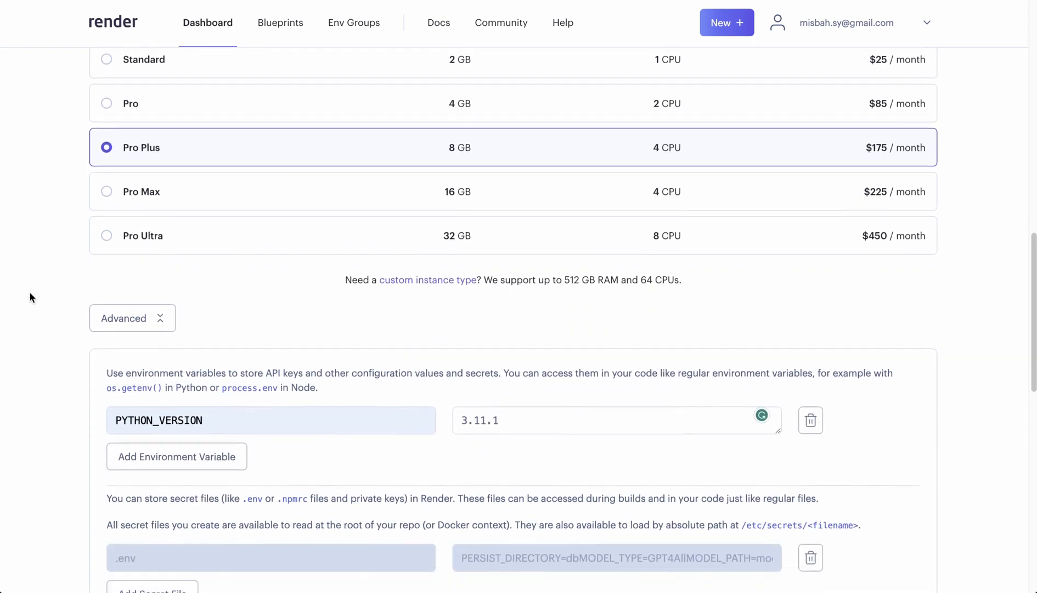
scroll(29, 291, down, 2)
scroll(29, 291, up, 8)
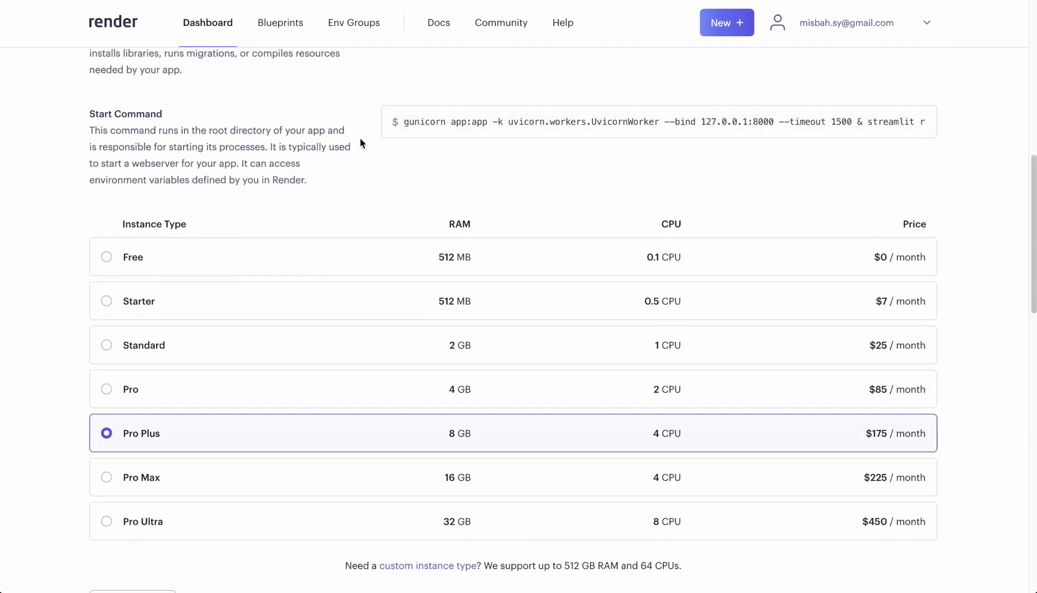
scroll(69, 180, down, 11)
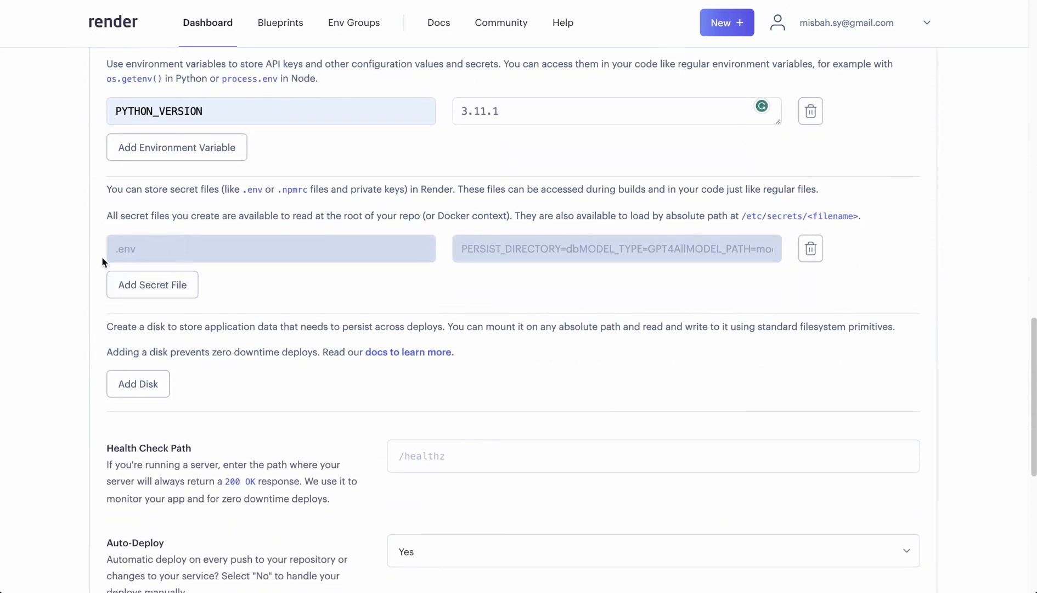
scroll(43, 298, down, 8)
scroll(42, 297, up, 4)
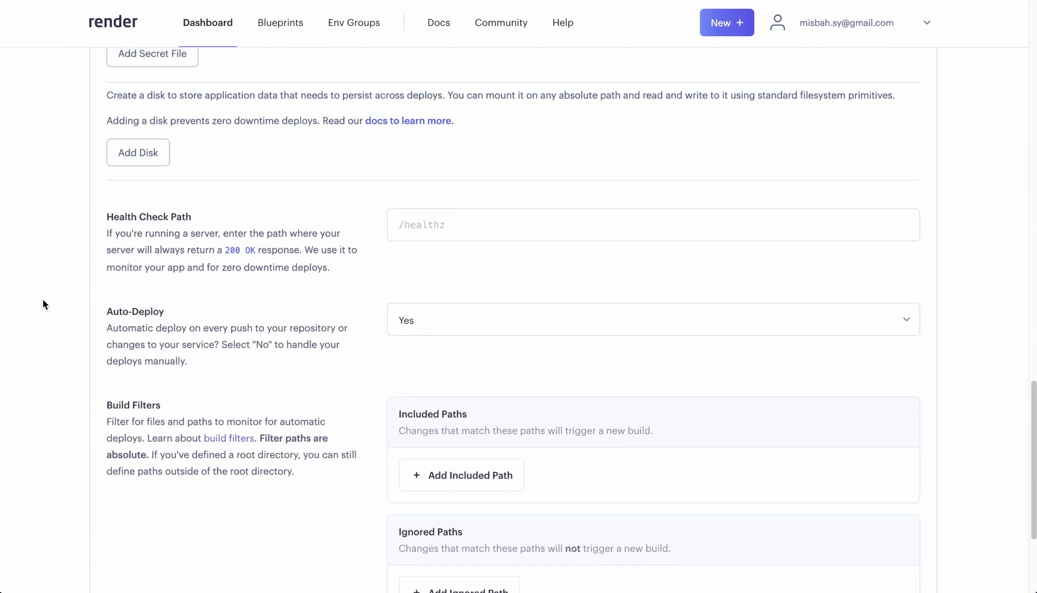
scroll(42, 297, down, 3)
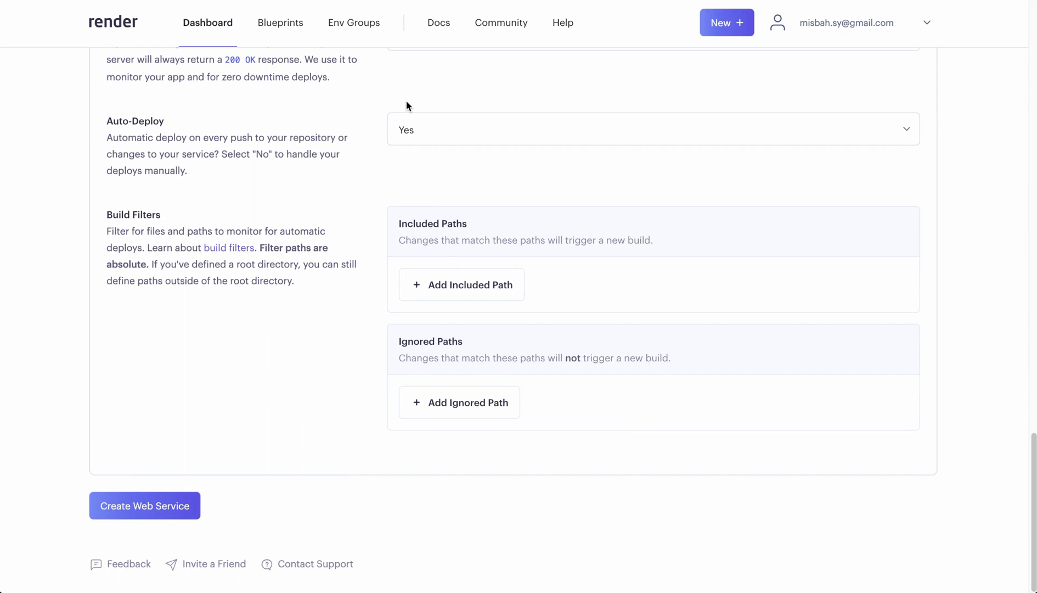
click(433, 130)
click(433, 144)
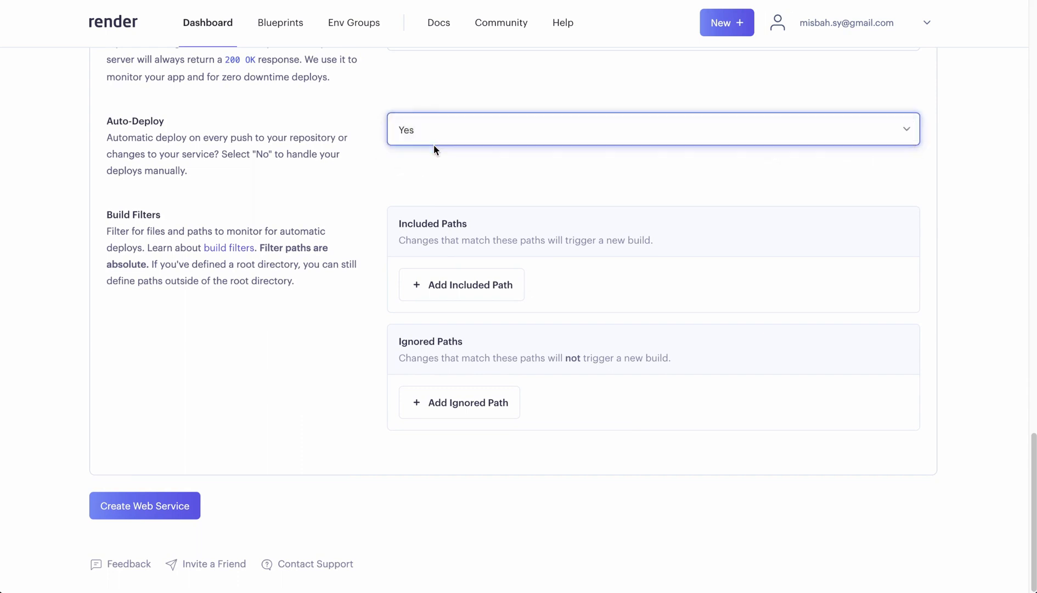
click(127, 505)
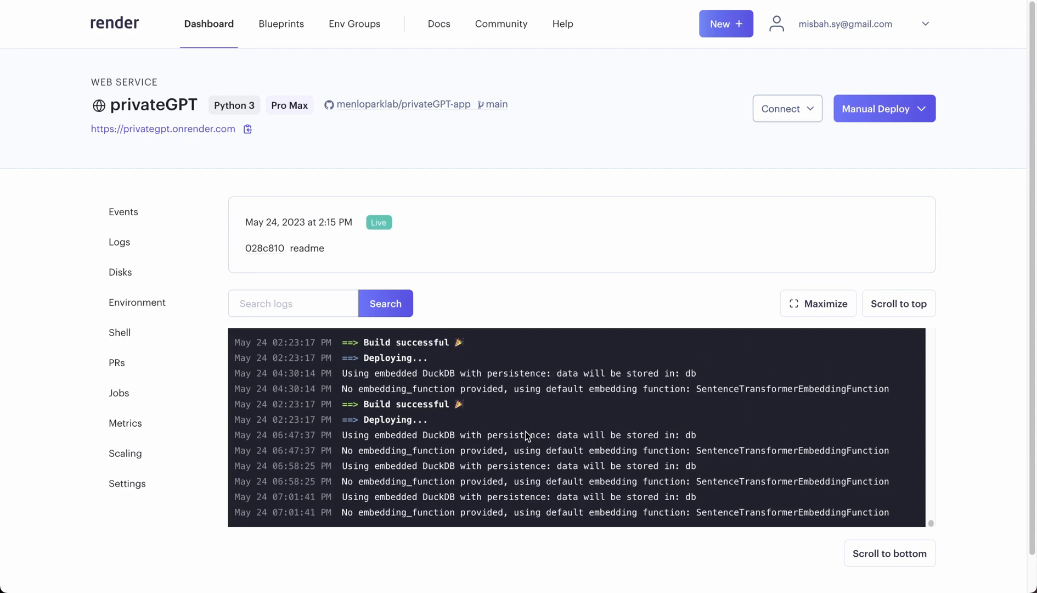
- Examine the build and deployment logs of the live privateGPT web service
scroll(525, 432, down, 2)
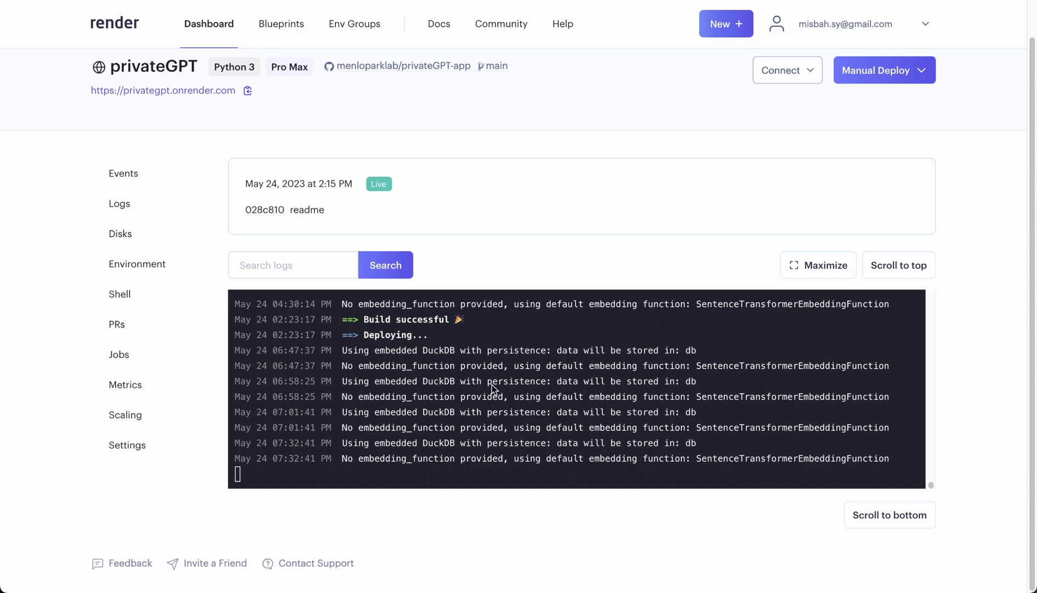
scroll(491, 384, up, 3)
scroll(492, 384, down, 2)
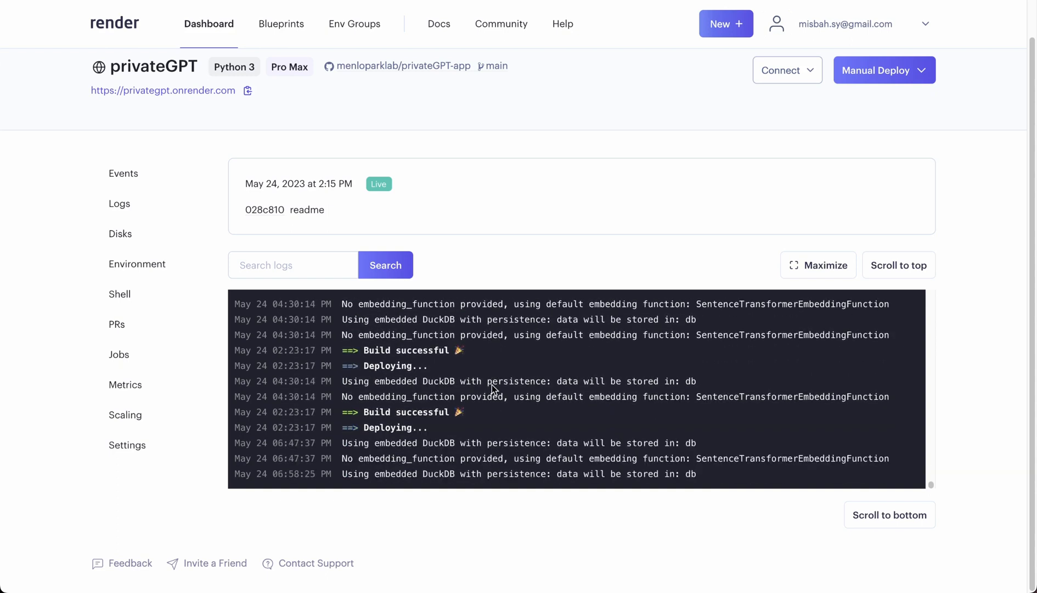
scroll(491, 384, up, 2)
scroll(491, 384, up, 1)
scroll(491, 384, down, 5)
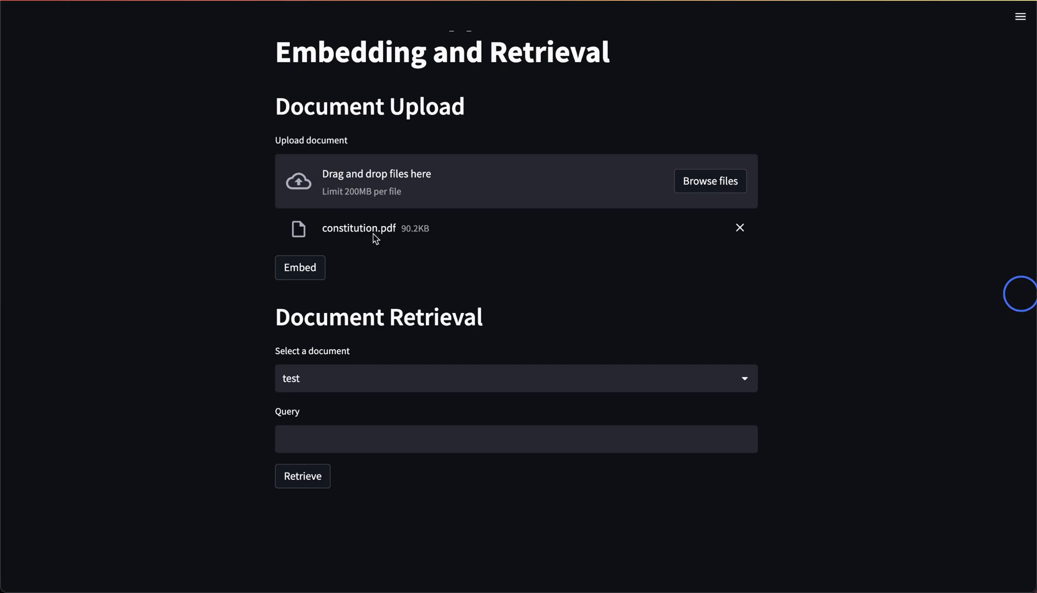
- Embed constitution.pdf in the deployed Streamlit app and check the chunking and embedding entries in the Render logs
click(305, 267)
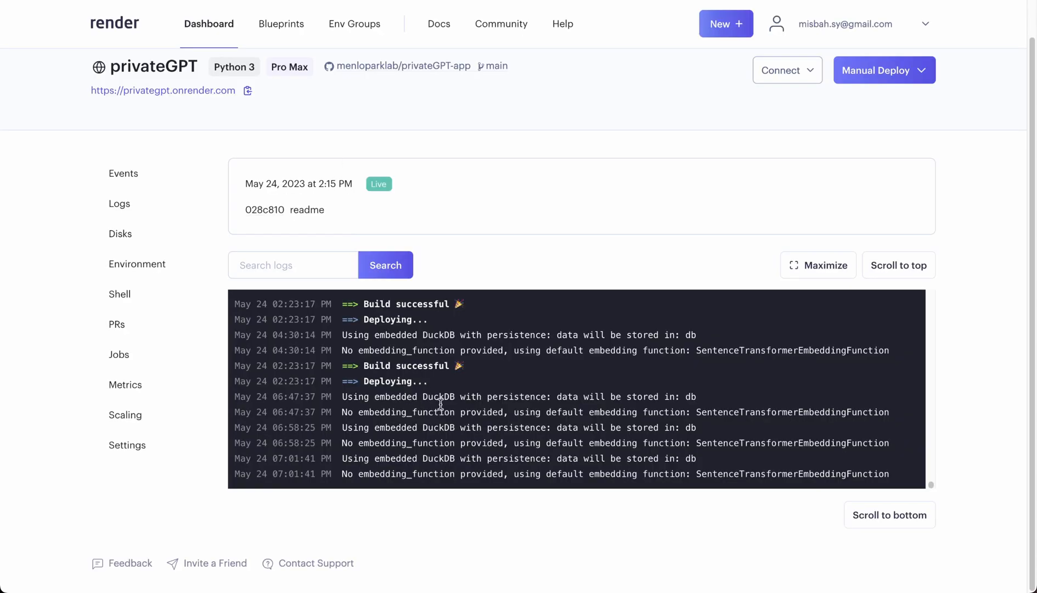
scroll(441, 403, up, 1)
scroll(440, 403, down, 2)
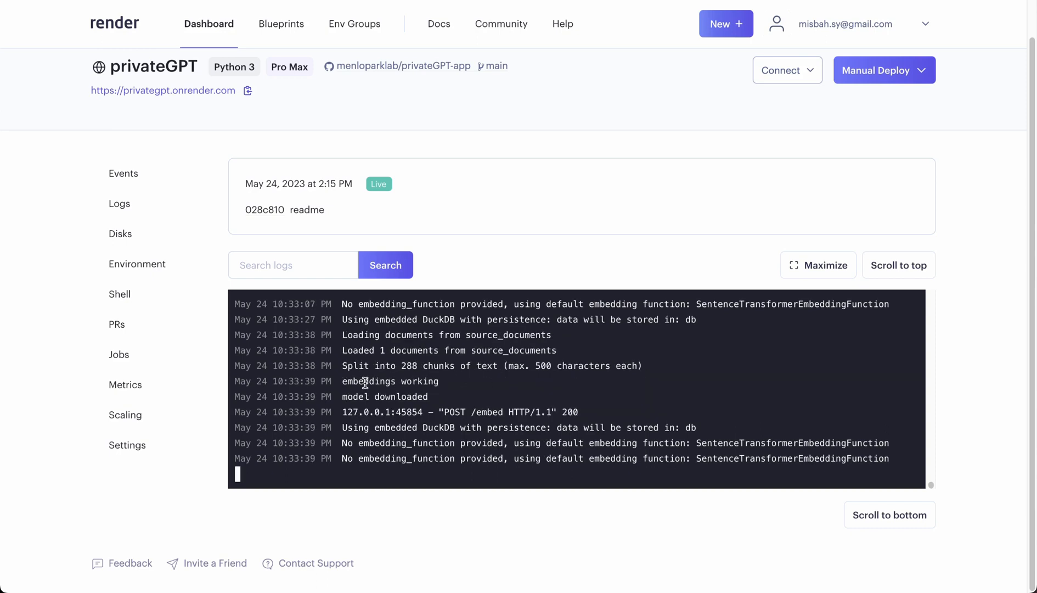
drag(343, 366, 501, 364)
drag(339, 382, 432, 381)
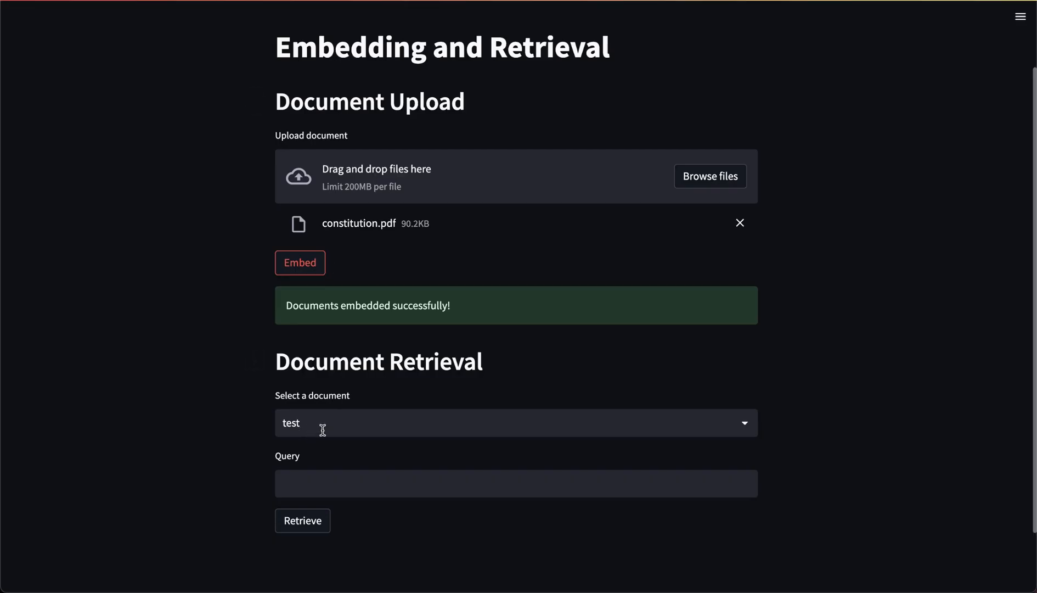
- In the Streamlit app, choose constitution.pdf for retrieval and run the query "What is mentioned about article I?"
click(323, 428)
click(336, 478)
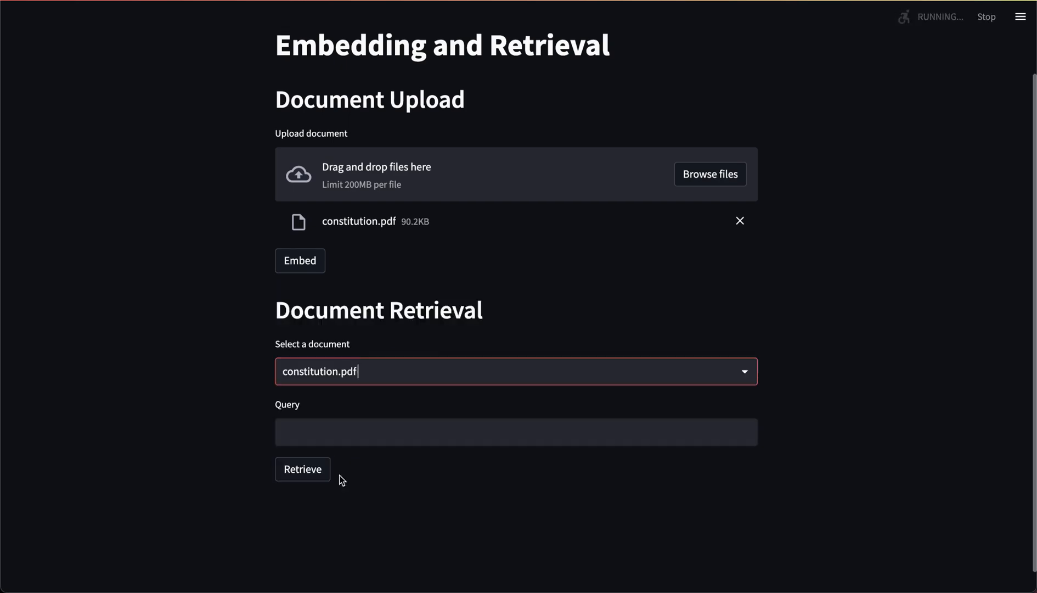
click(305, 435)
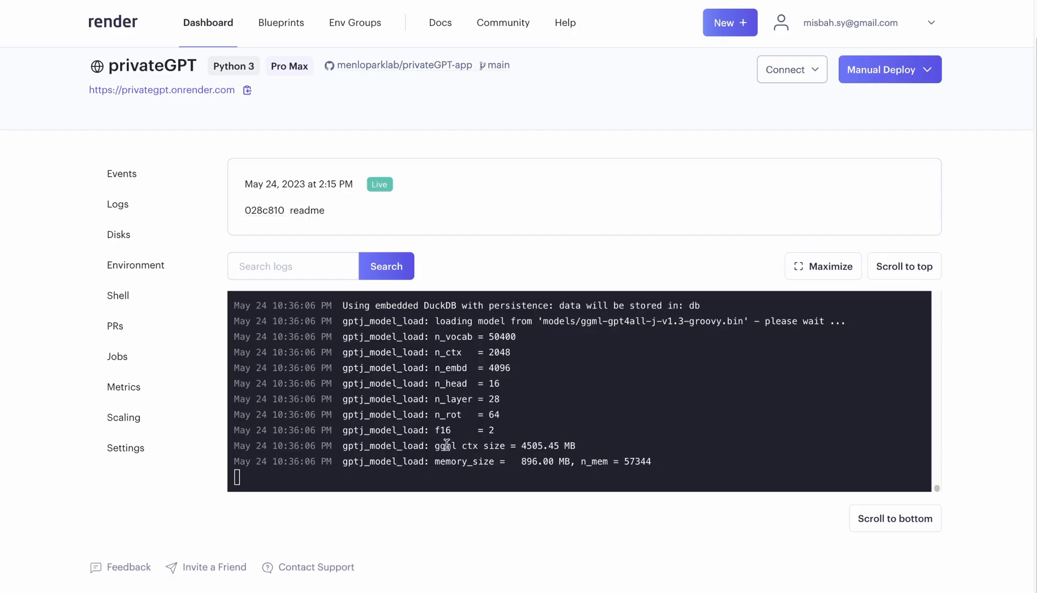
- Switch to the Render logs and examine the model loading and query output for the retrieval request
scroll(481, 462, up, 2)
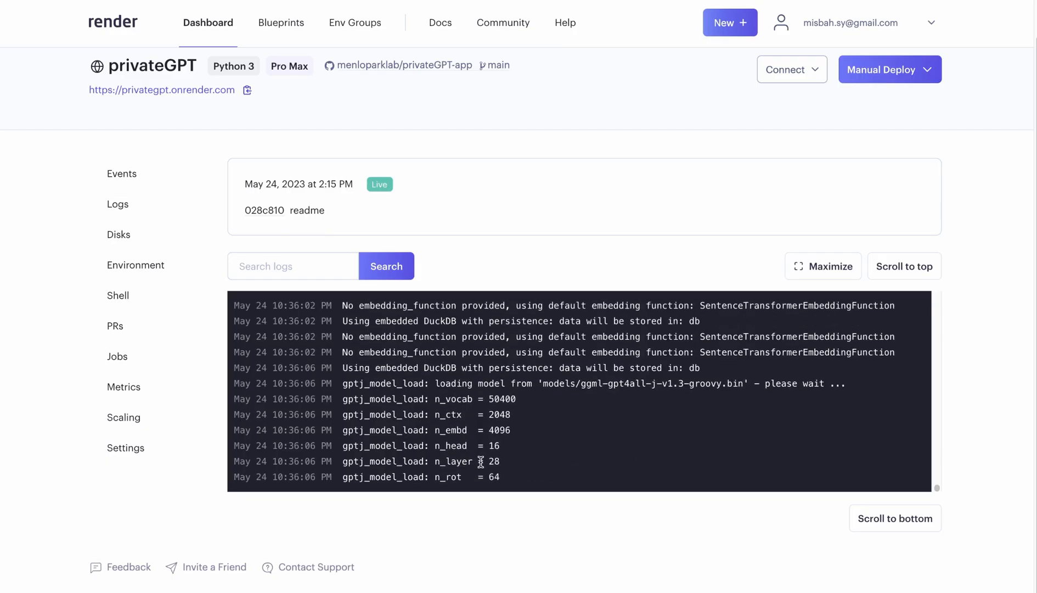
scroll(505, 412, down, 2)
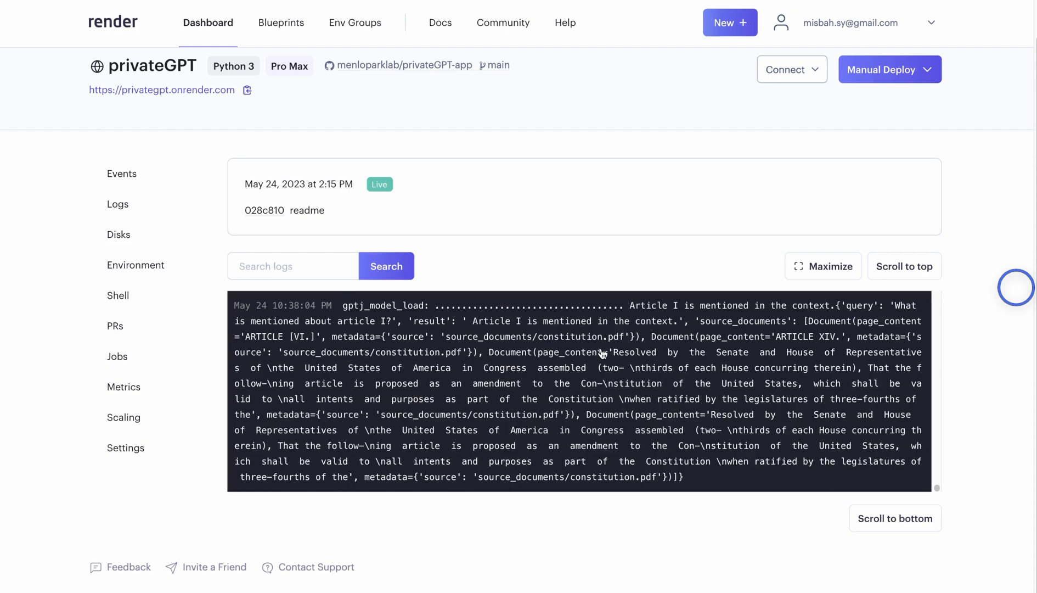
scroll(603, 354, up, 2)
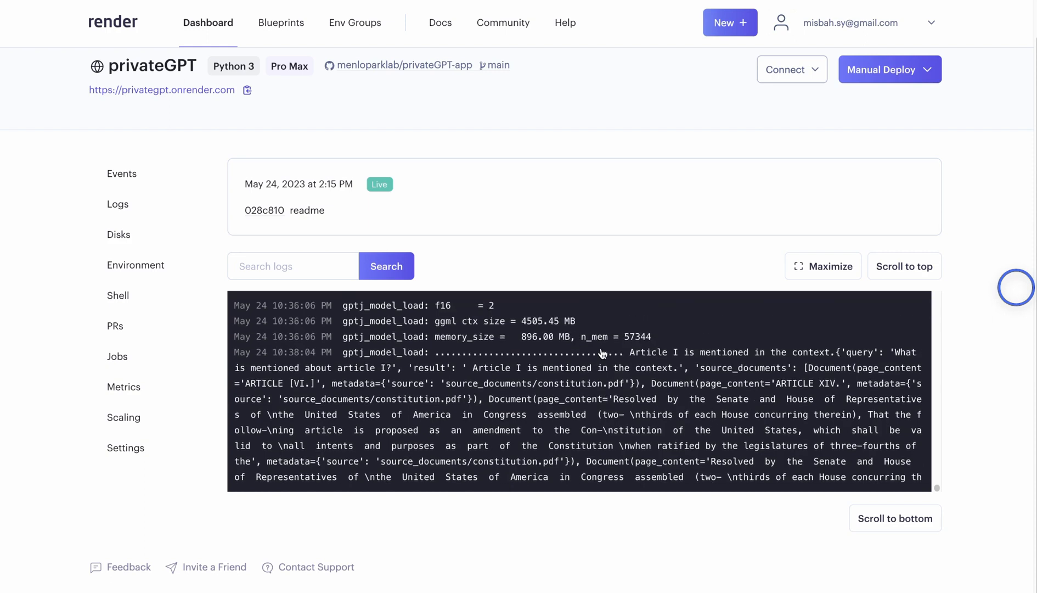
scroll(603, 353, down, 2)
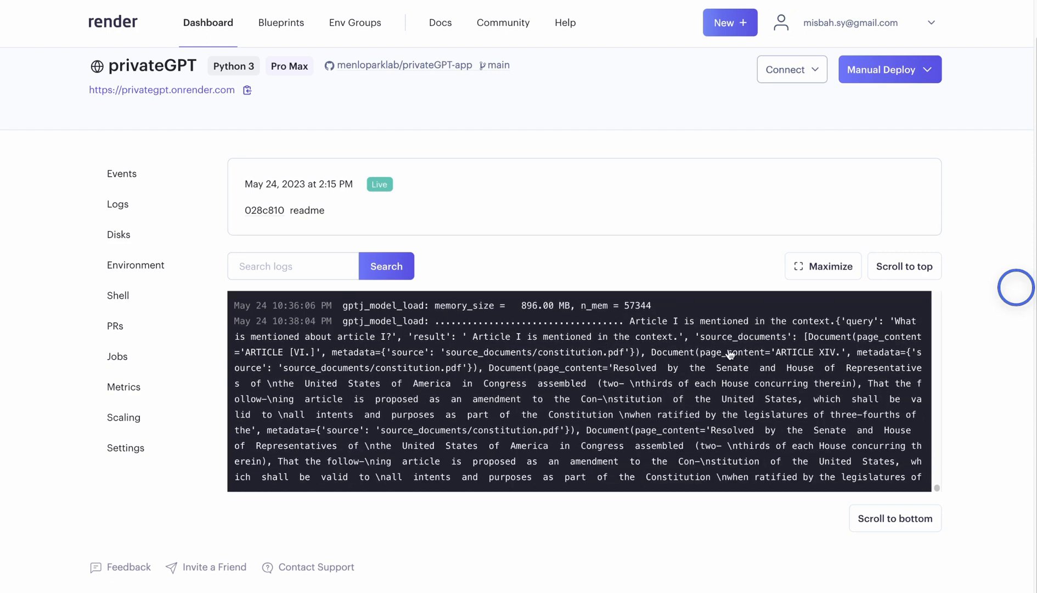
scroll(698, 343, down, 2)
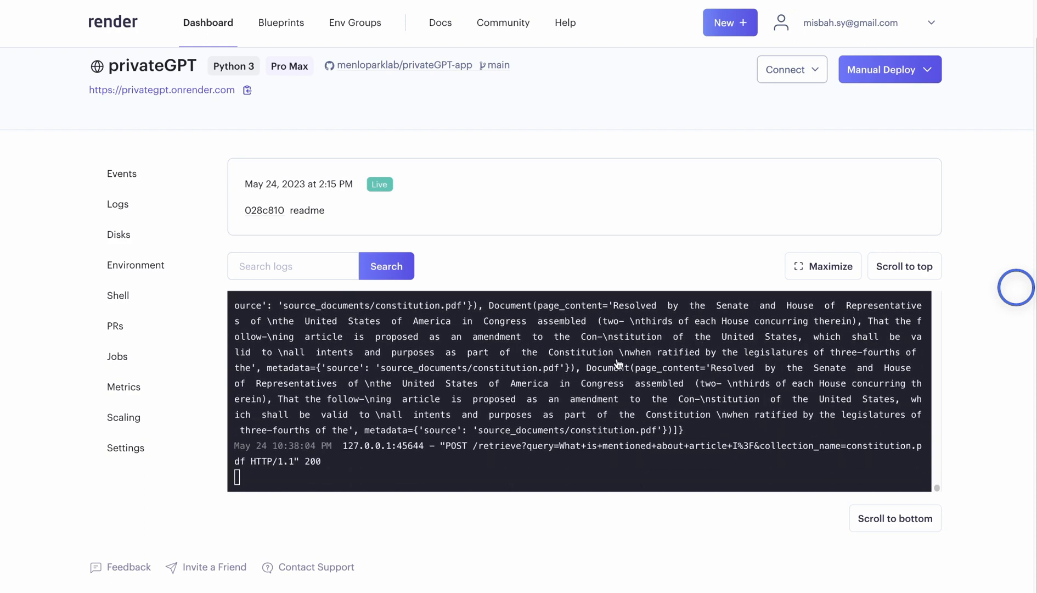
scroll(585, 363, up, 2)
scroll(554, 365, down, 2)
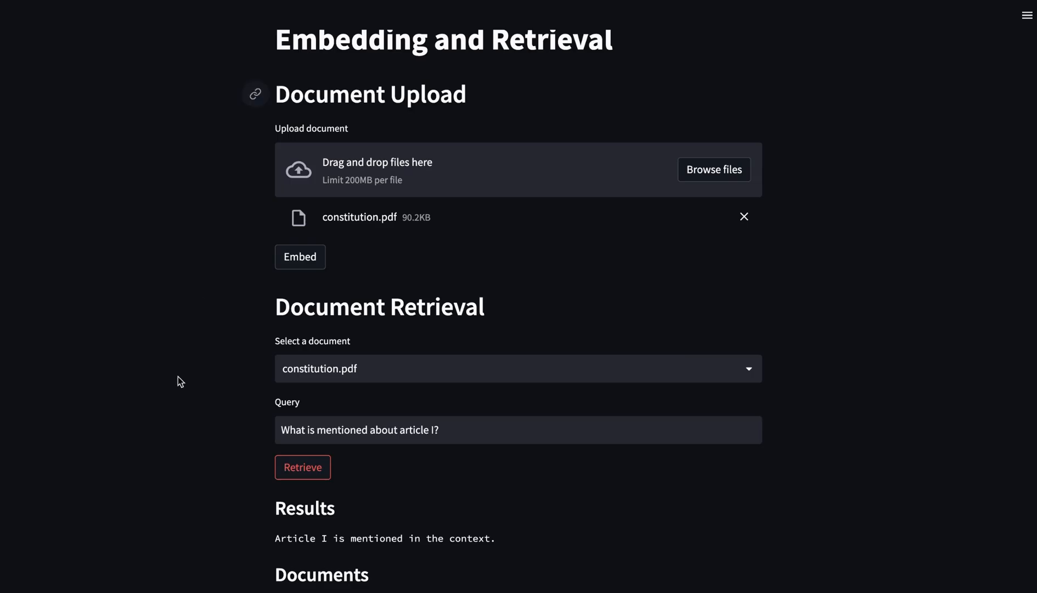
- Return to the Streamlit app and examine the query's answer and the full text of the retrieved source documents
scroll(178, 380, down, 4)
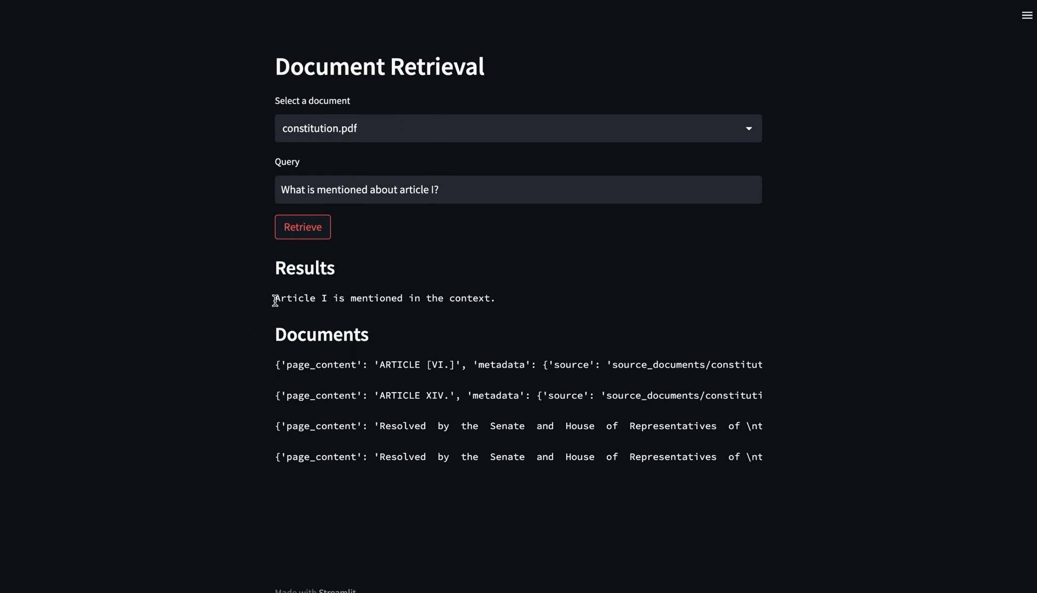
drag(273, 297, 493, 295)
click(493, 295)
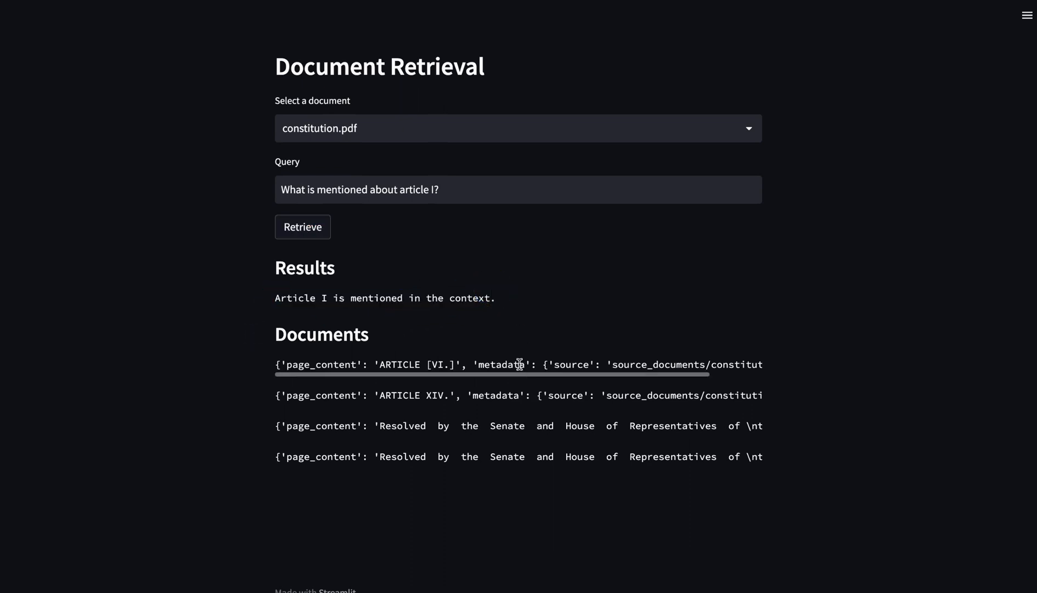
scroll(523, 395, down, 1)
scroll(533, 414, right, 10)
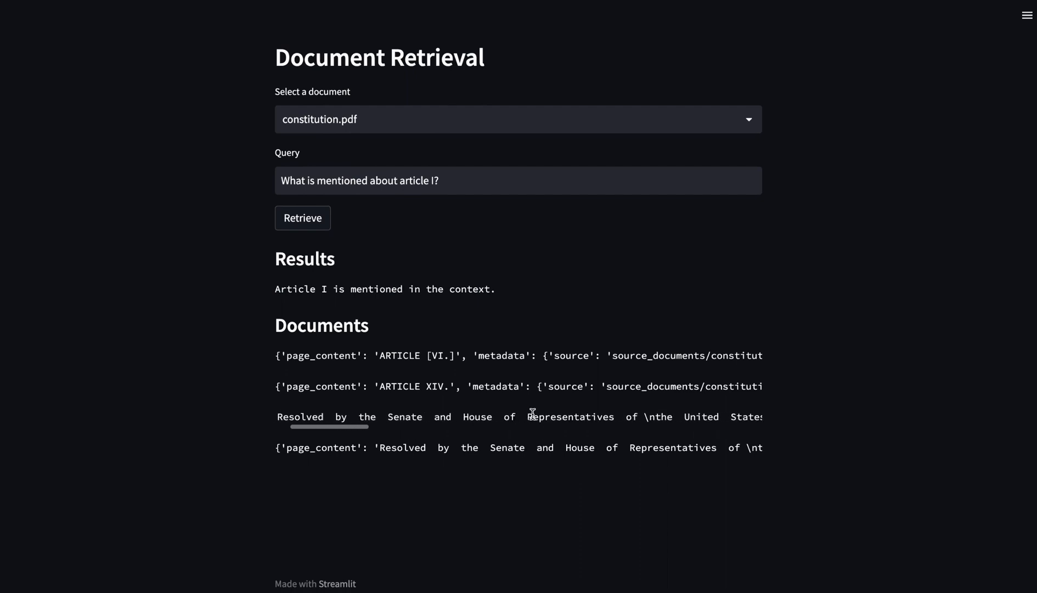
scroll(532, 415, right, 10)
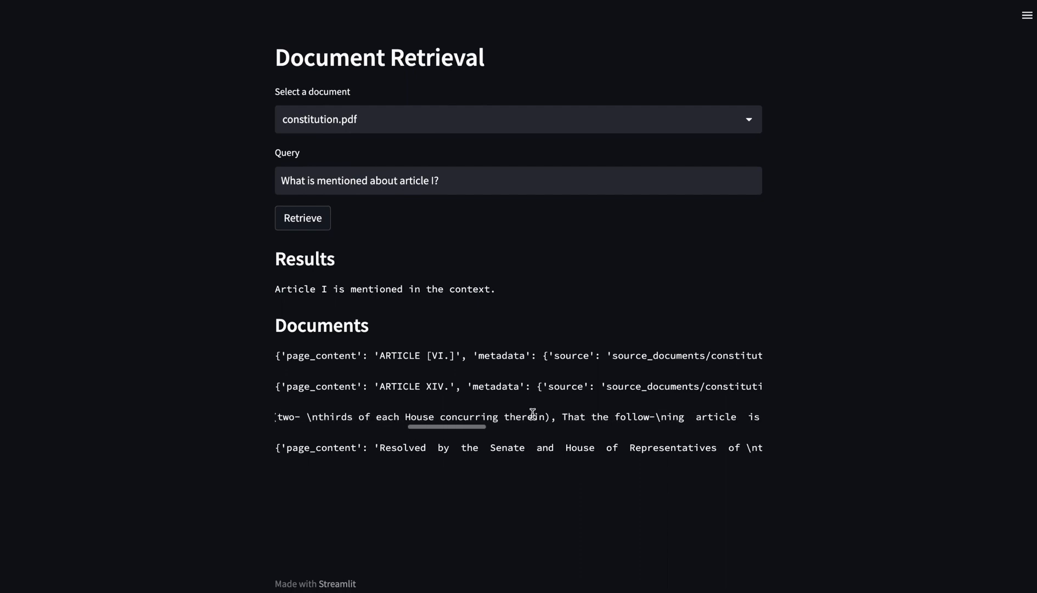
scroll(562, 442, right, 10)
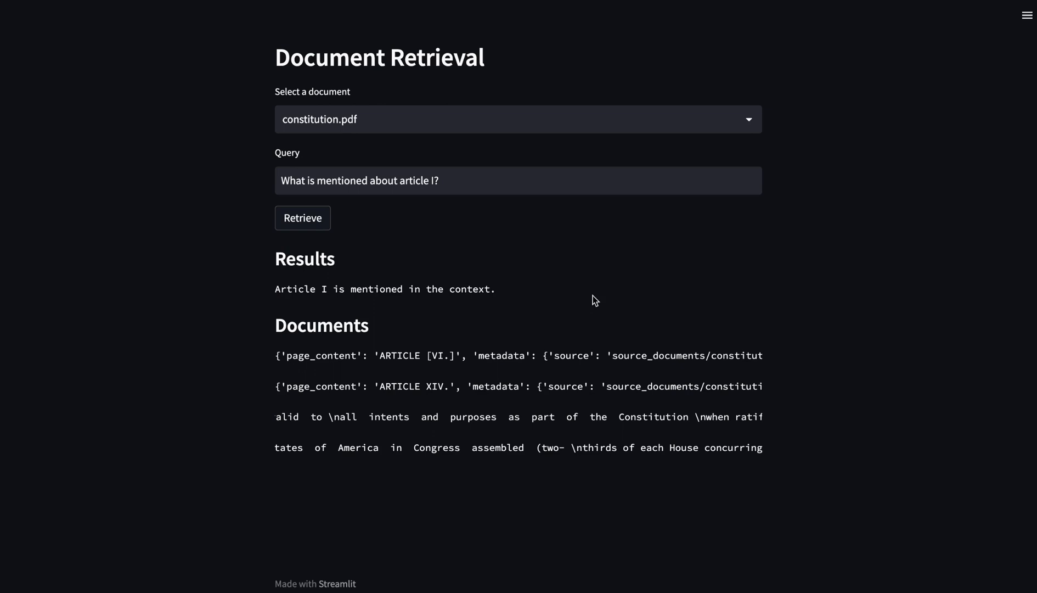
scroll(592, 294, up, 1)
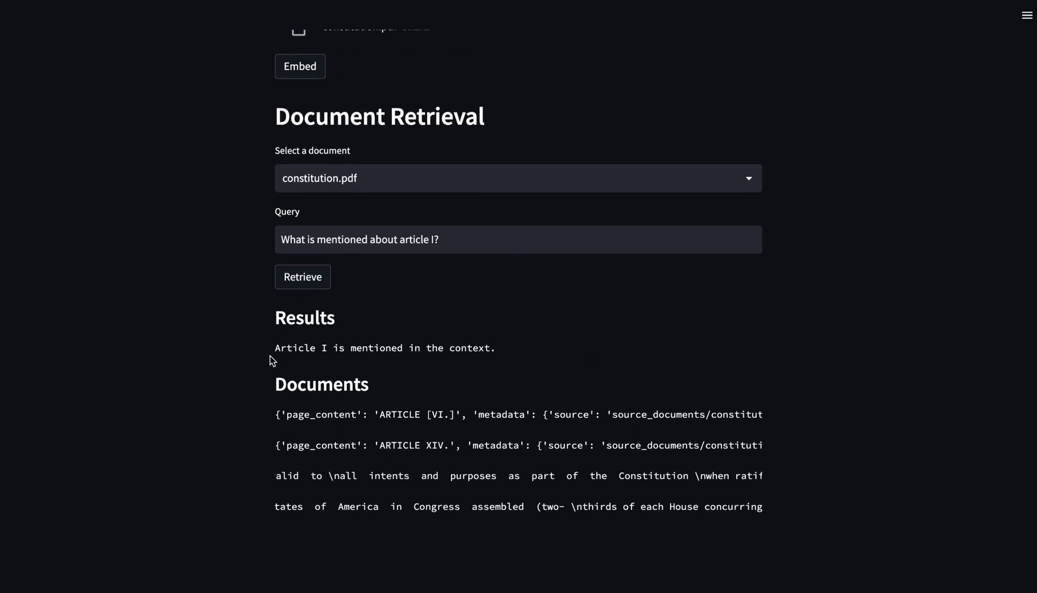
drag(264, 347, 496, 350)
click(553, 322)
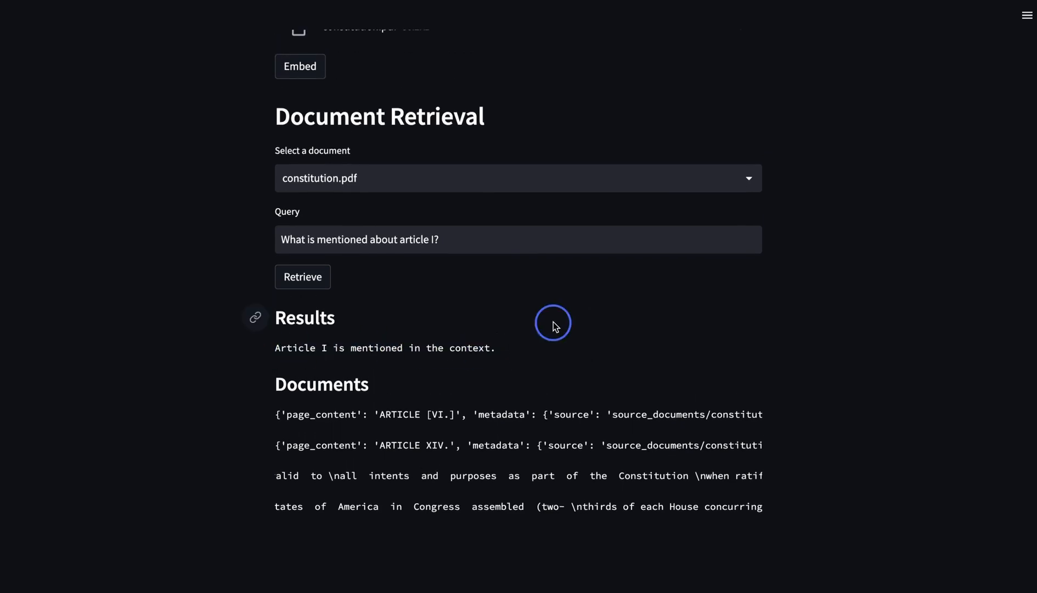